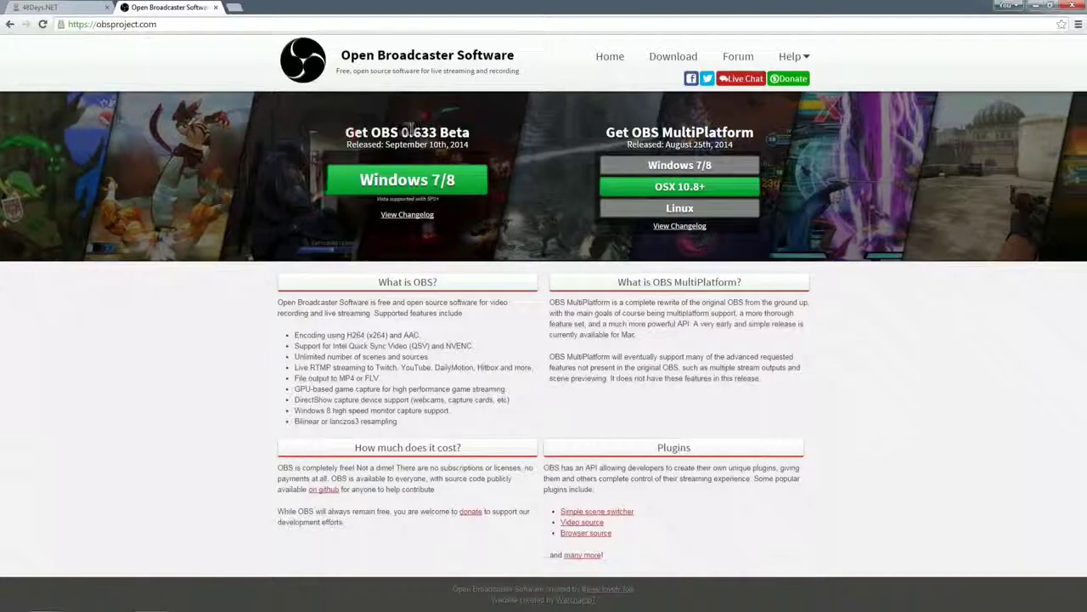
# Download the Windows 7/8 version of OBS 0.633 Beta and launch its installer, allowing it to make changes to the computer
pyautogui.click(436, 186)
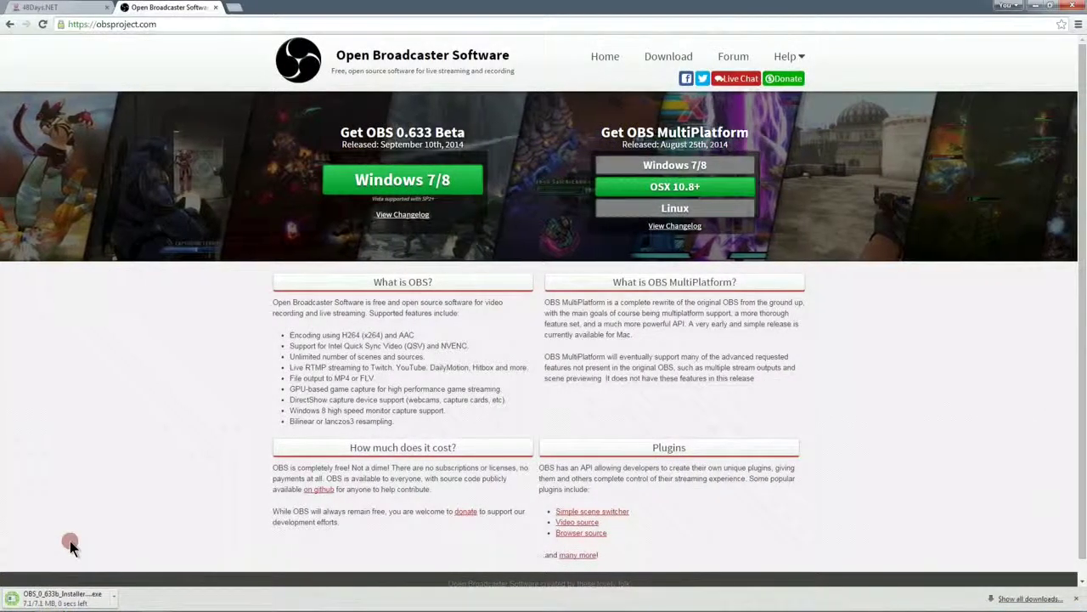
pyautogui.click(54, 598)
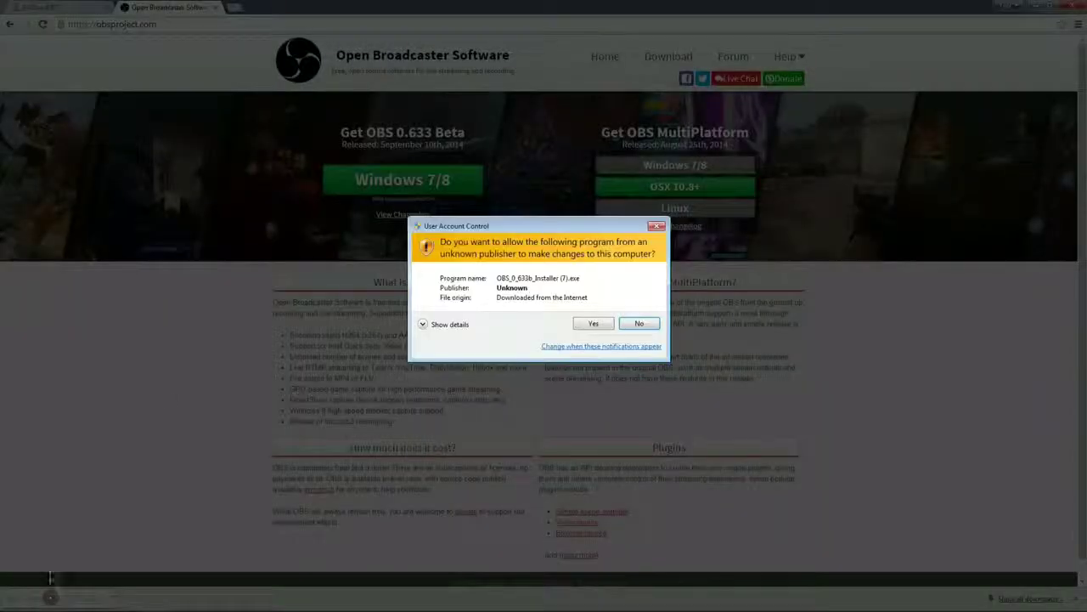
pyautogui.click(596, 324)
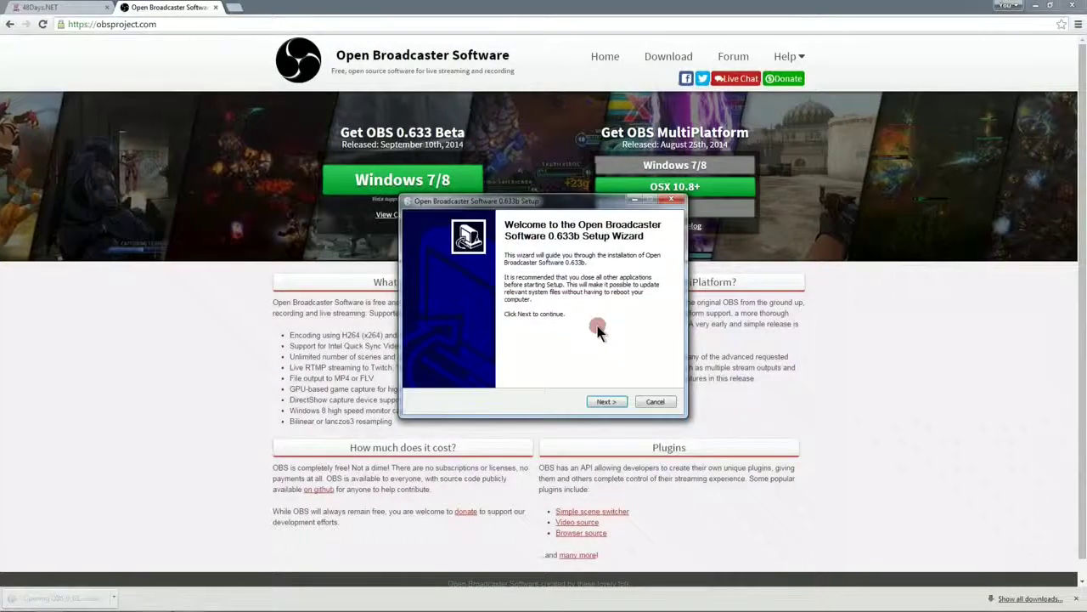
# Accept the license agreement, install Open Broadcaster Software 0.633b and finish the setup wizard
pyautogui.click(603, 401)
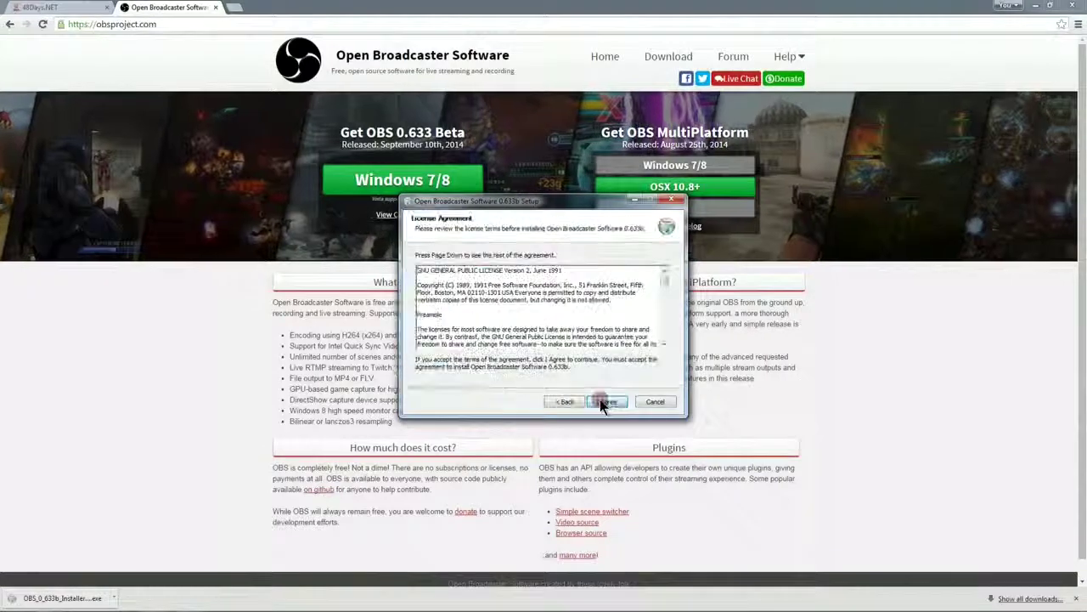
pyautogui.click(602, 401)
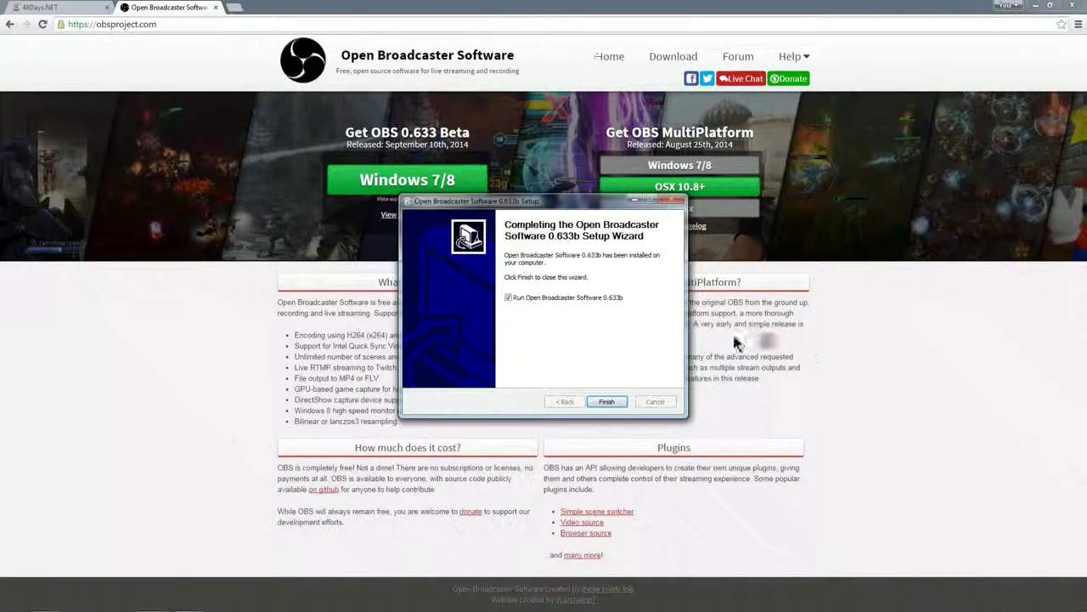
pyautogui.click(508, 298)
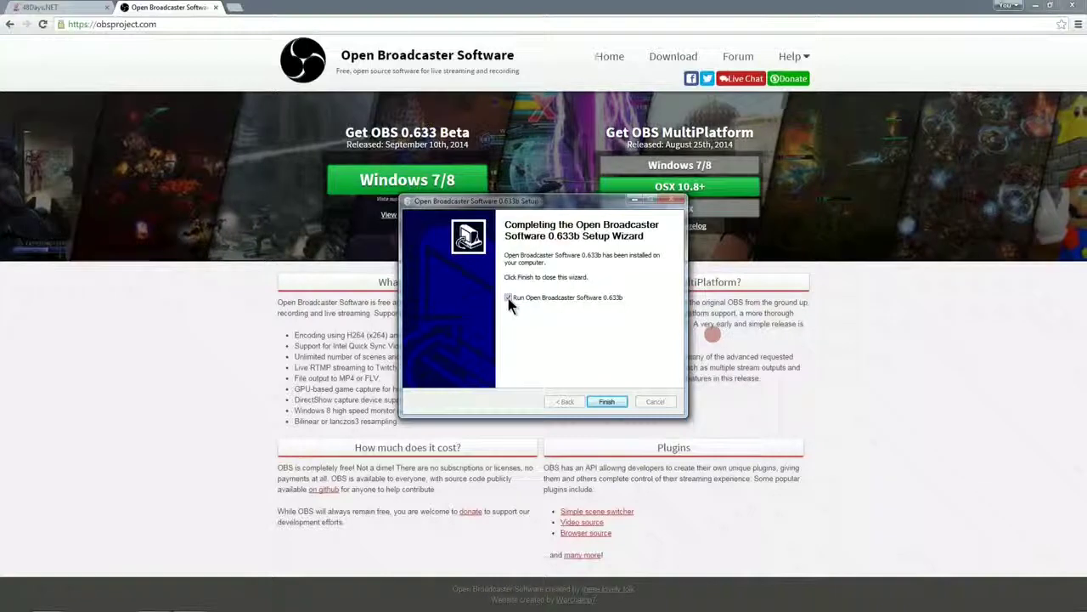
pyautogui.click(609, 401)
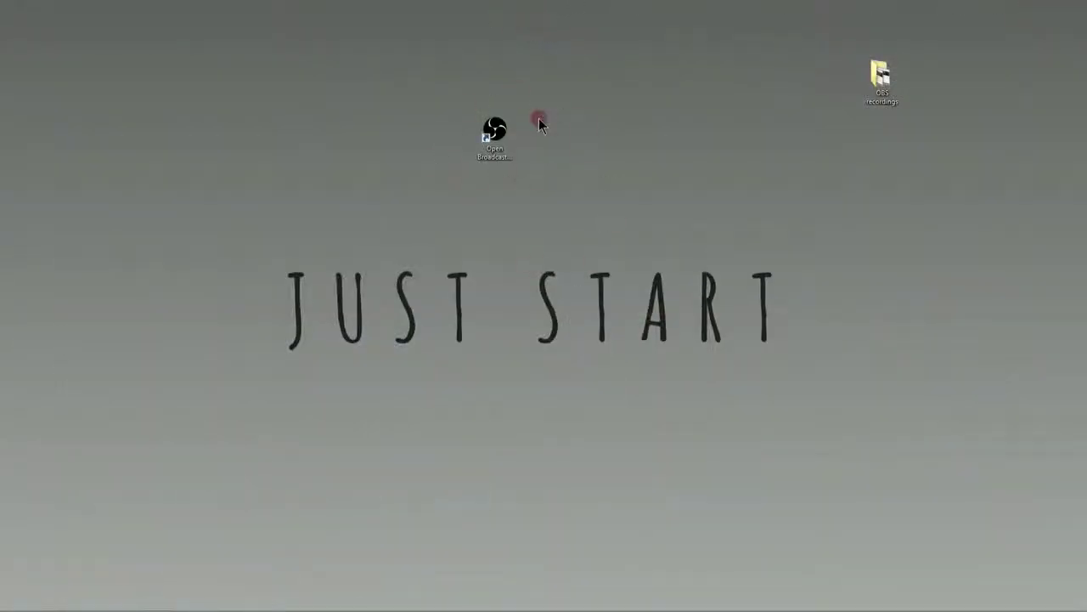
pyautogui.click(618, 139)
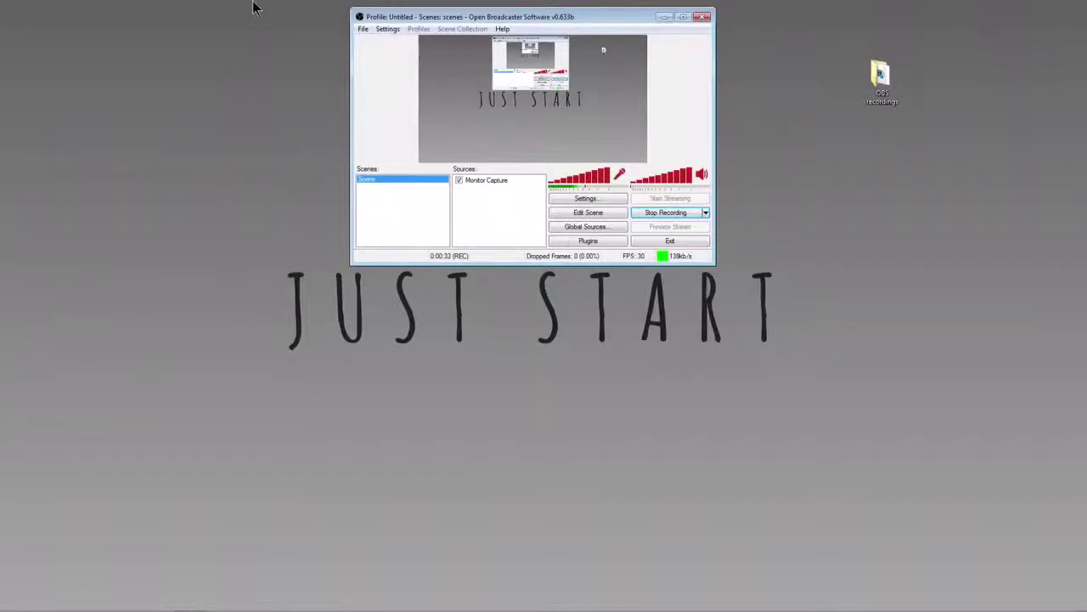
# In the encoding settings, set the video quality balance to 10 and the max bitrate to 5000 kb/s
pyautogui.click(383, 29)
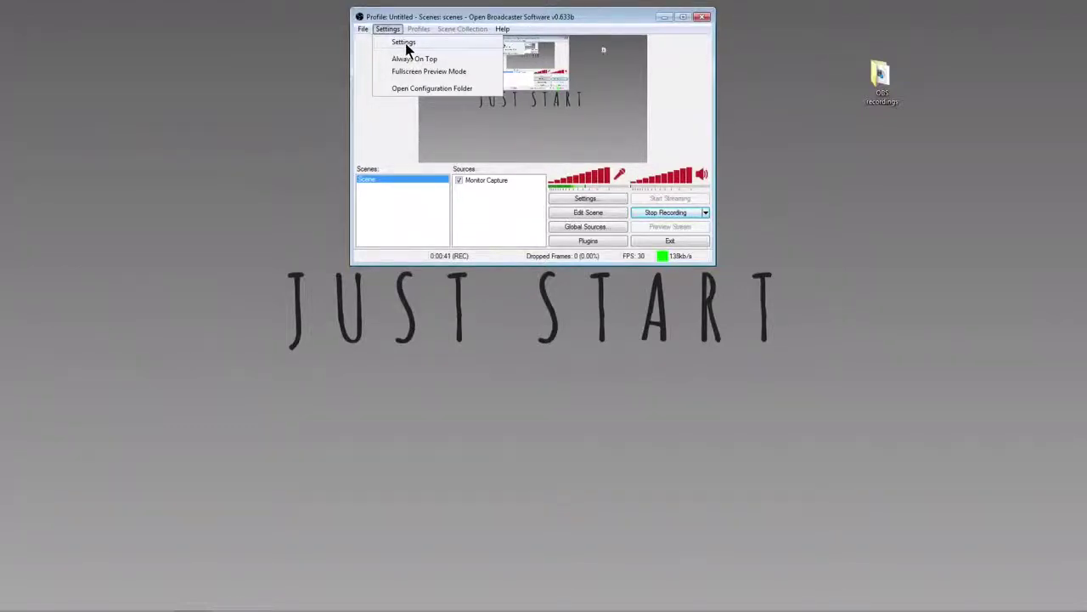
pyautogui.click(404, 43)
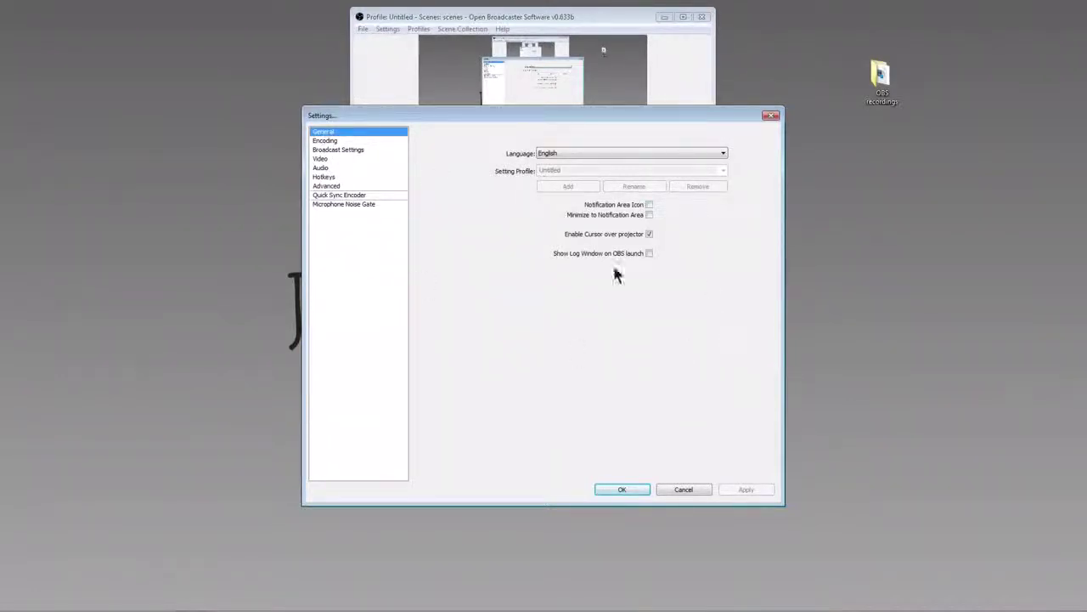
pyautogui.click(326, 141)
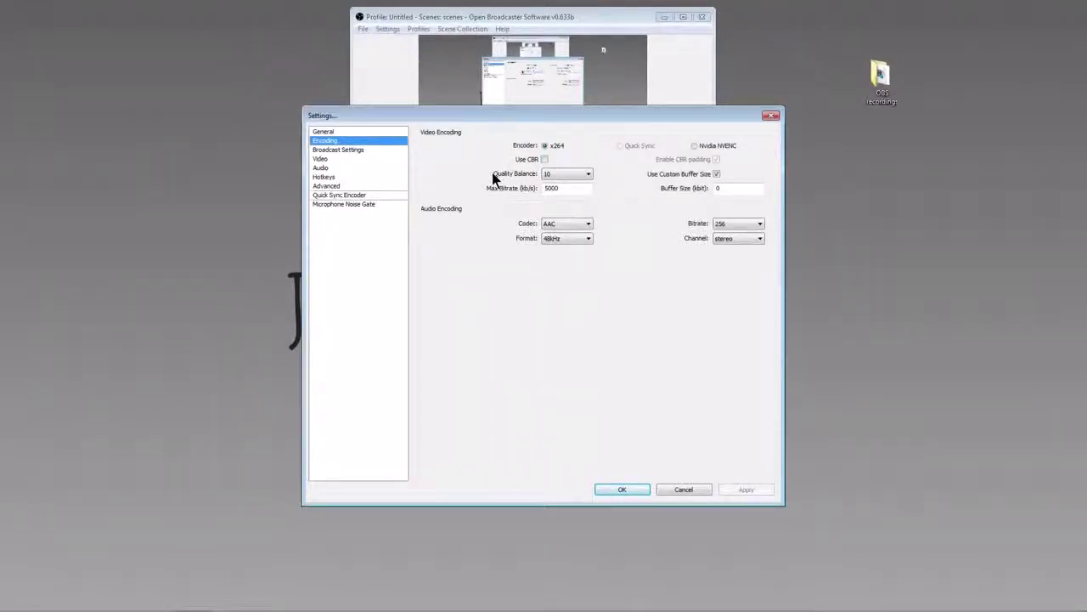
pyautogui.click(565, 174)
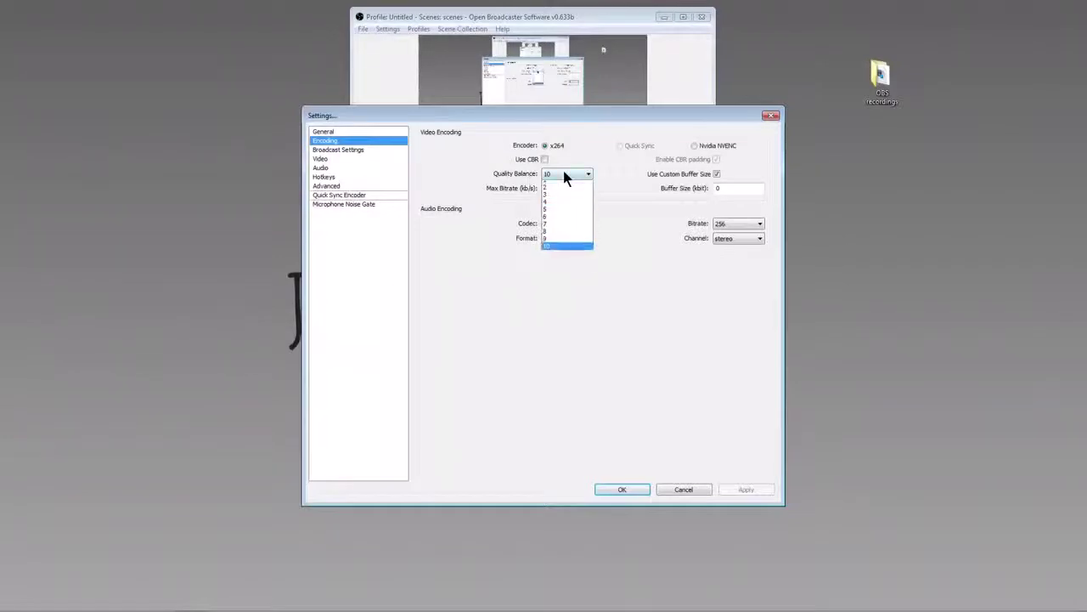
pyautogui.click(557, 252)
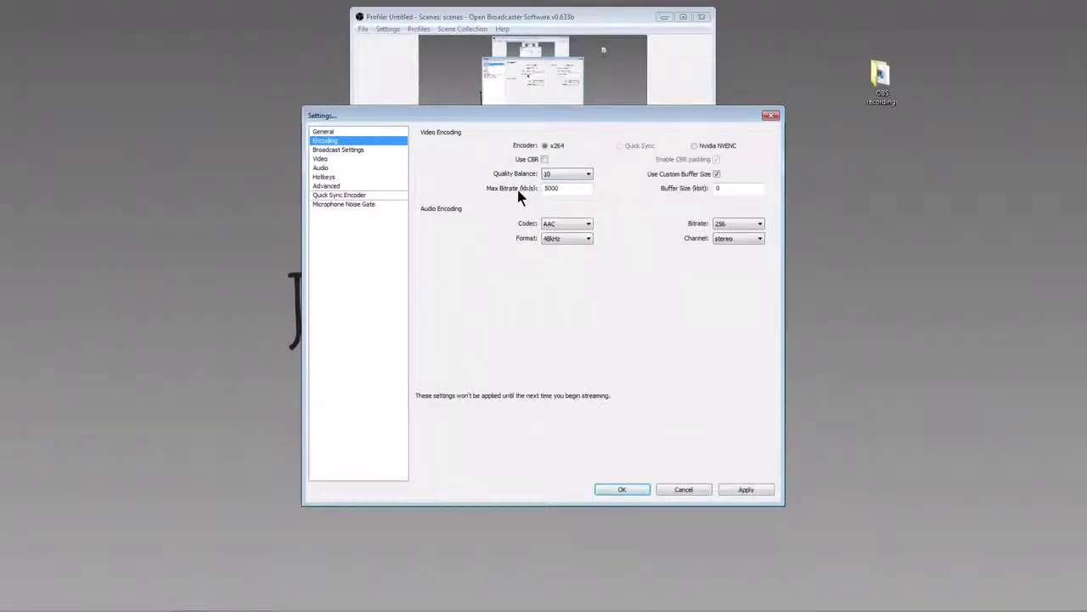
pyautogui.moveTo(560, 188); pyautogui.dragTo(506, 185)
pyautogui.write('50')
# Use a custom buffer size of 0 kbit, set the audio bitrate to 256 and apply the encoding settings
pyautogui.click(716, 174)
pyautogui.moveTo(724, 188); pyautogui.dragTo(709, 194)
pyautogui.write('0')
pyautogui.click(760, 224)
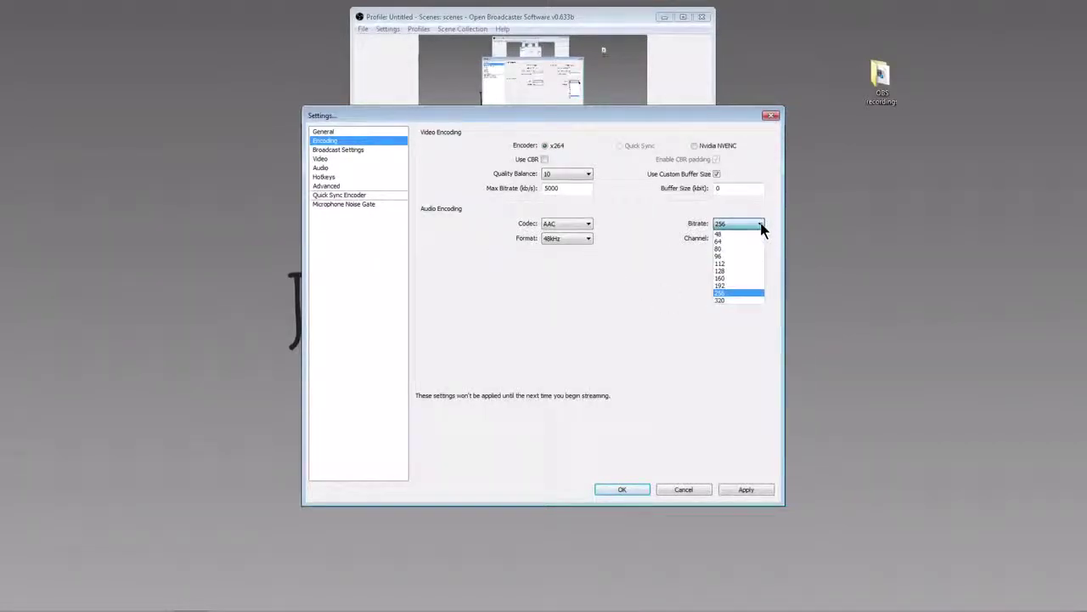
pyautogui.click(721, 294)
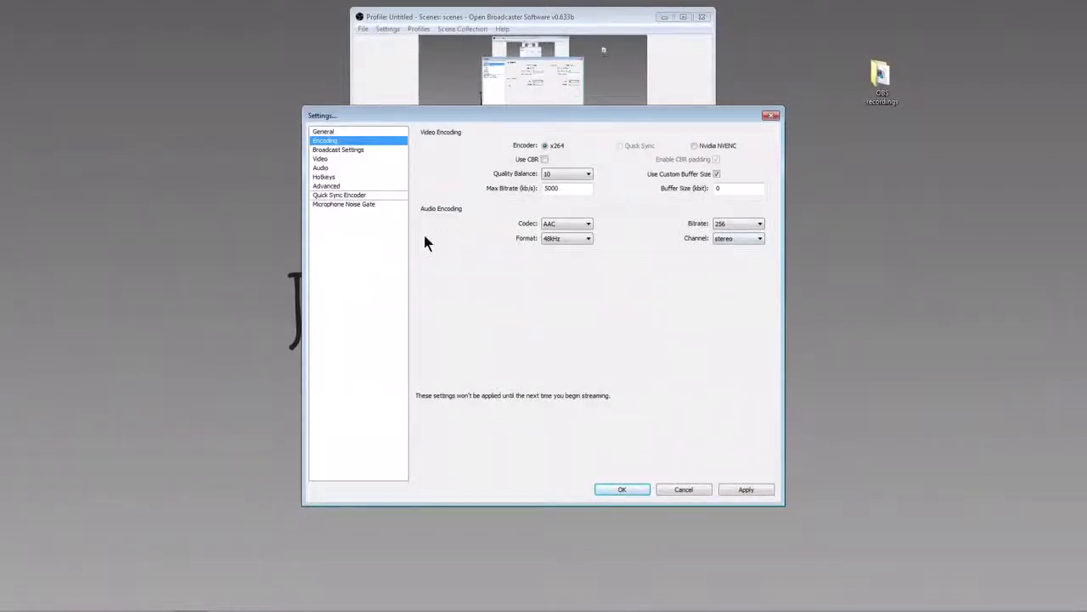
pyautogui.click(732, 491)
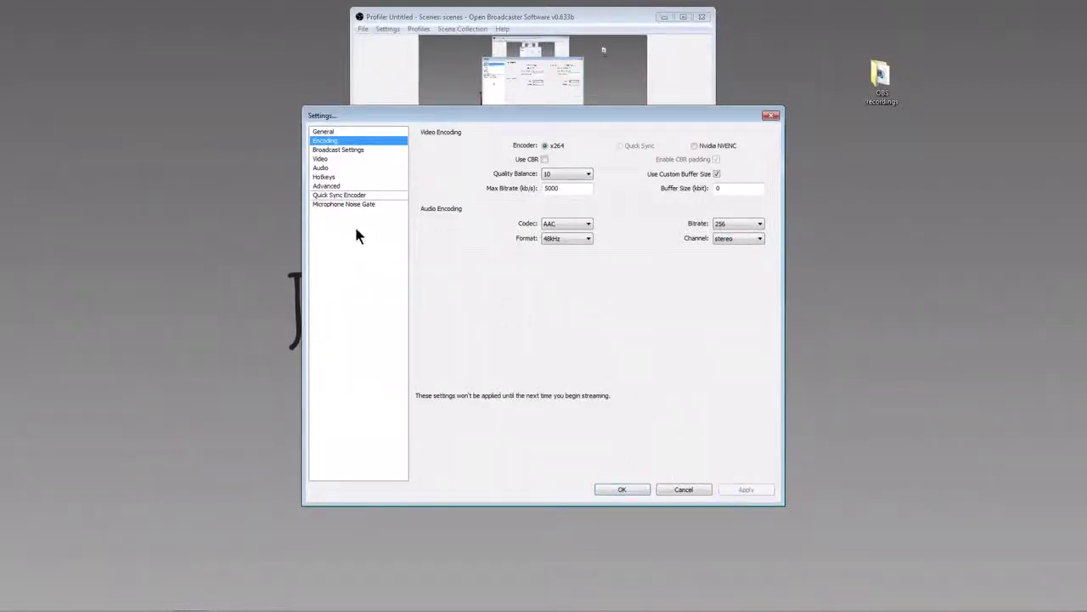
# Set the broadcast mode to File Output Only
pyautogui.click(337, 151)
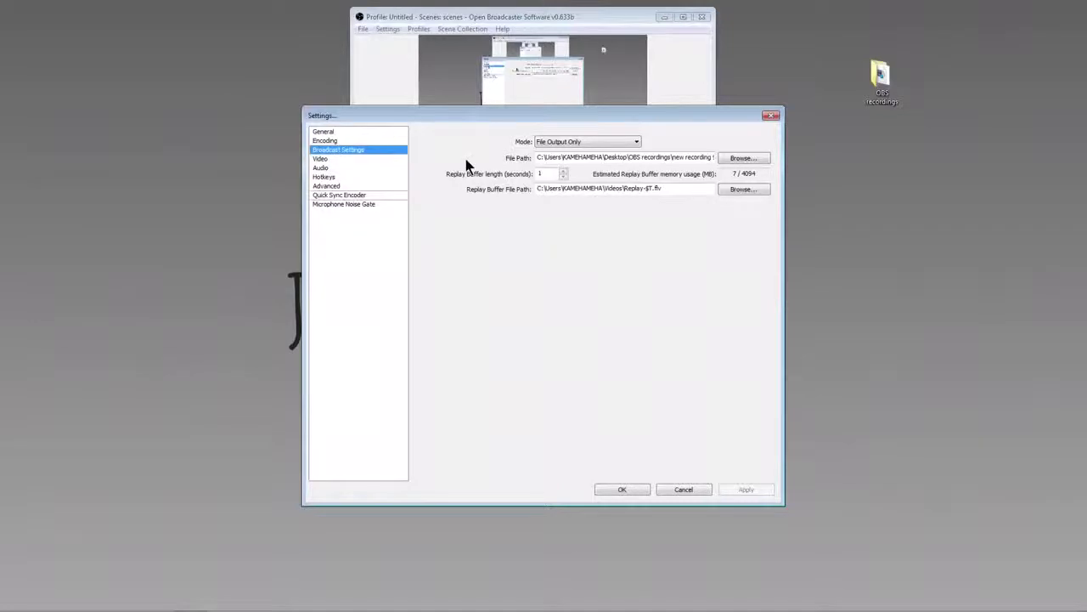
pyautogui.click(553, 142)
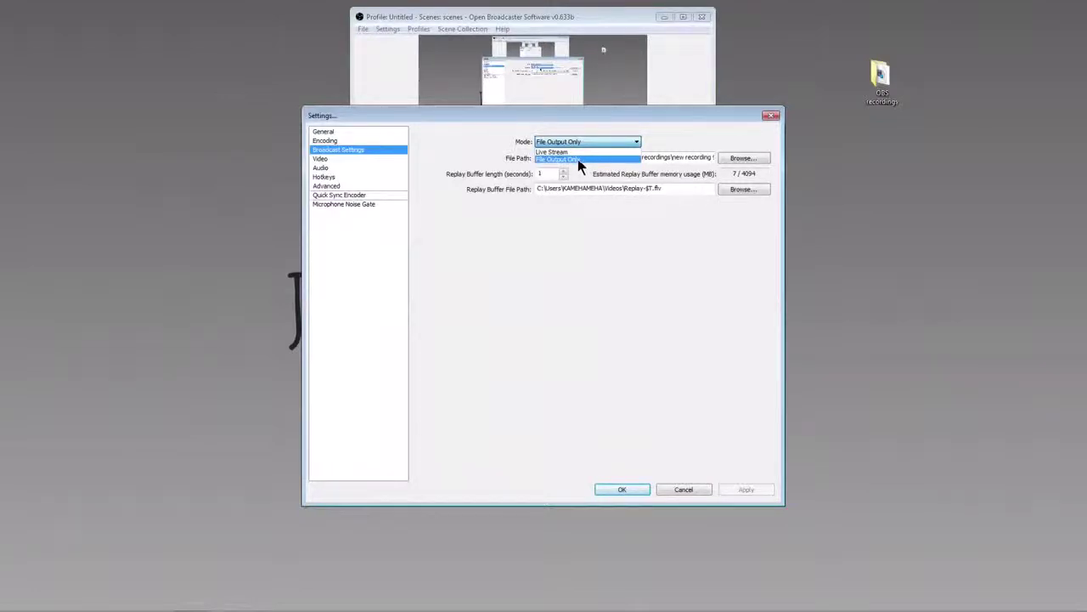
pyautogui.click(579, 158)
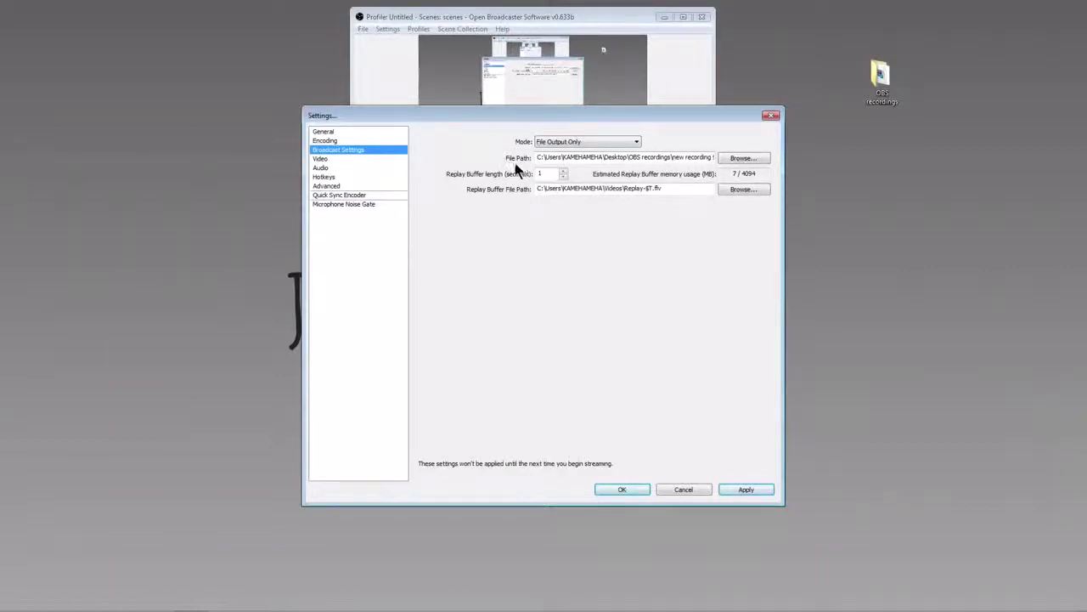
# Set the recording's file path to obs new.mp4 in the desktop's OBS recordings folder and apply the broadcast settings
pyautogui.click(738, 158)
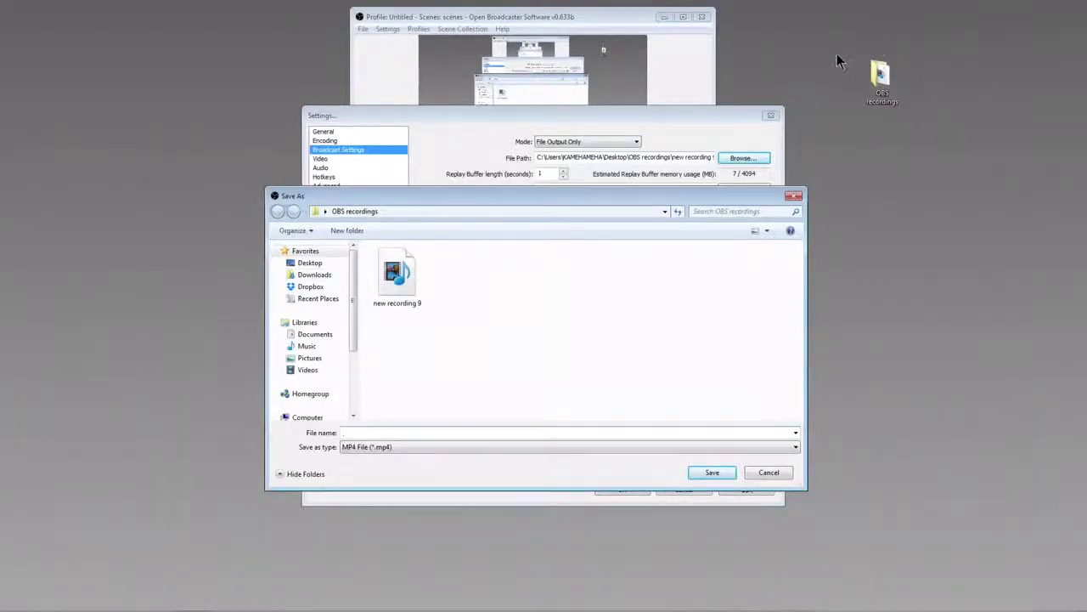
pyautogui.click(308, 262)
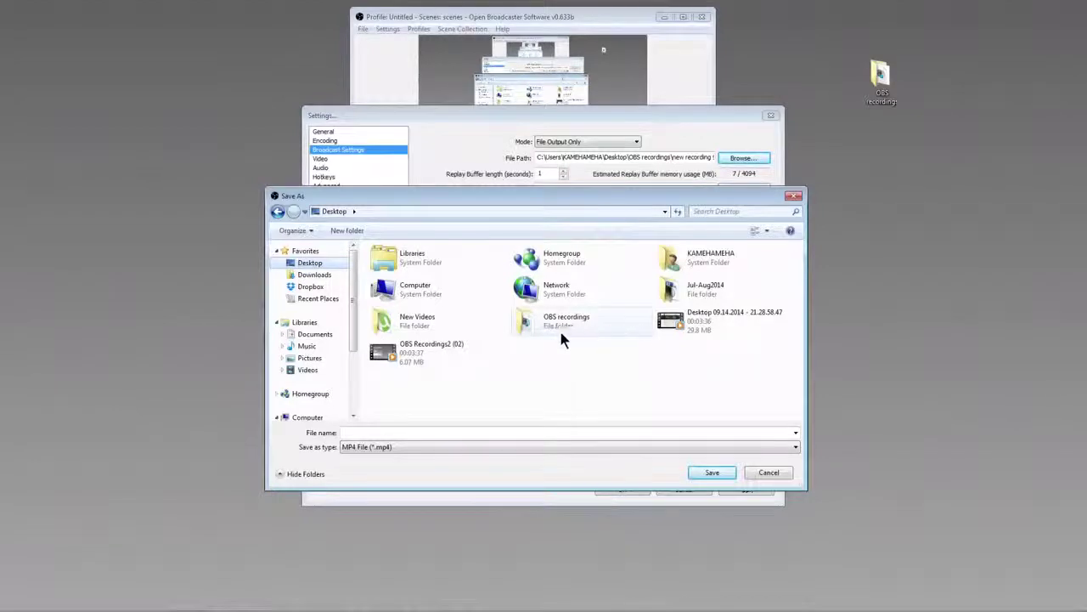
pyautogui.doubleClick(560, 336)
pyautogui.click(430, 432)
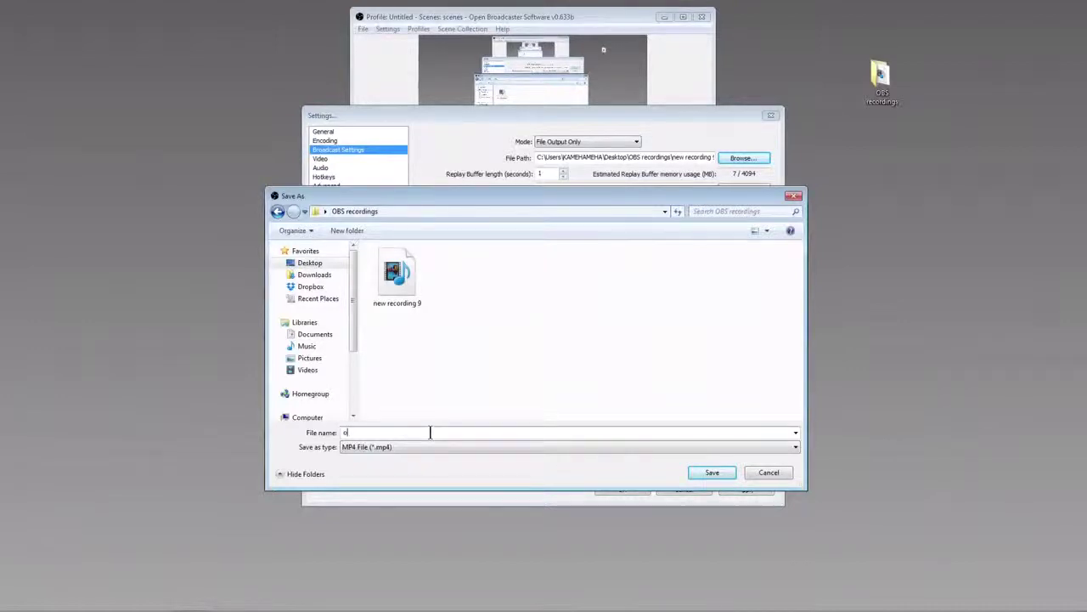
pyautogui.press('BackSpace')
pyautogui.click(690, 473)
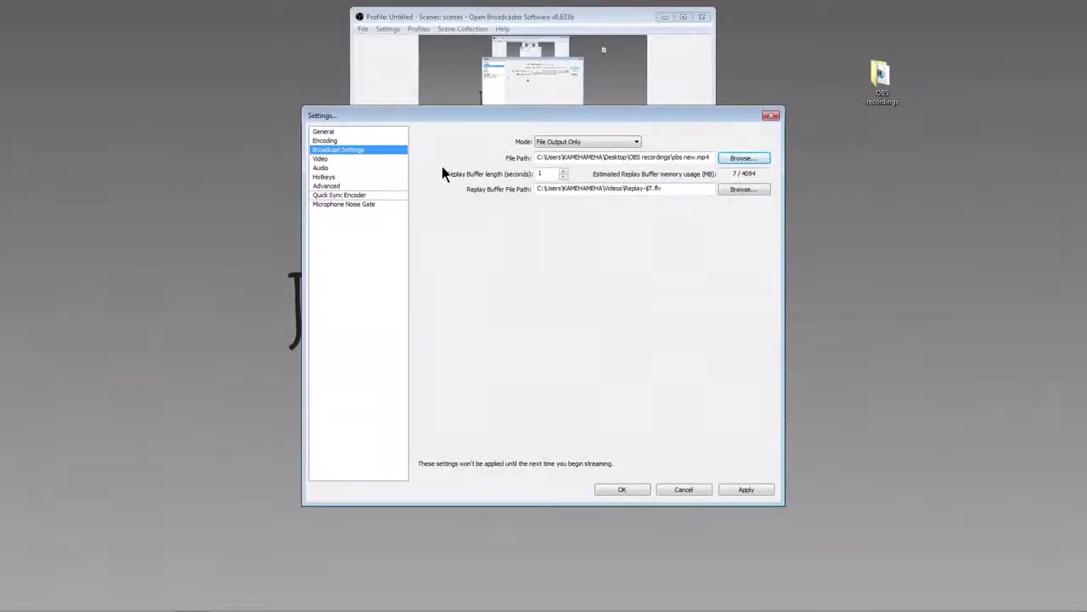
pyautogui.click(746, 488)
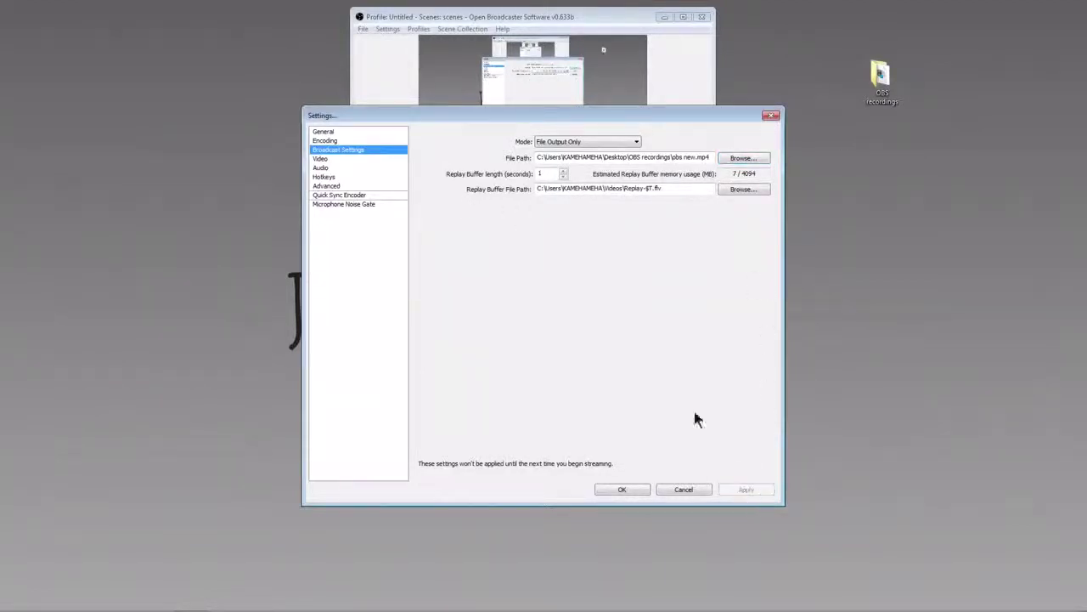
# In the video settings, set the frame rate to 30 FPS with Disable Aero turned on and apply
pyautogui.click(328, 160)
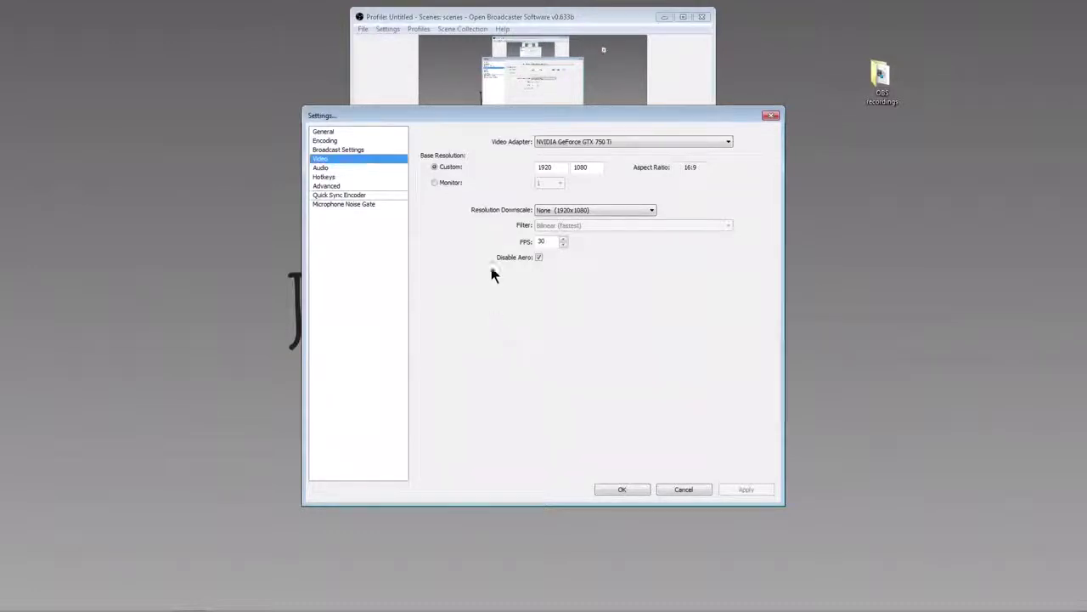
pyautogui.doubleClick(542, 242)
pyautogui.write('30')
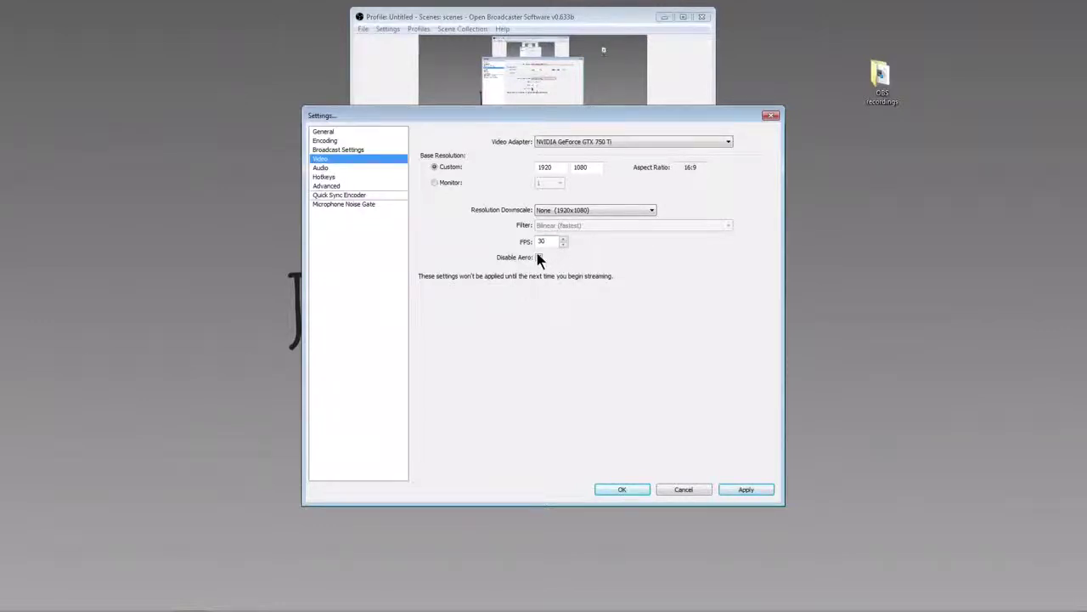
pyautogui.click(539, 257)
pyautogui.click(745, 490)
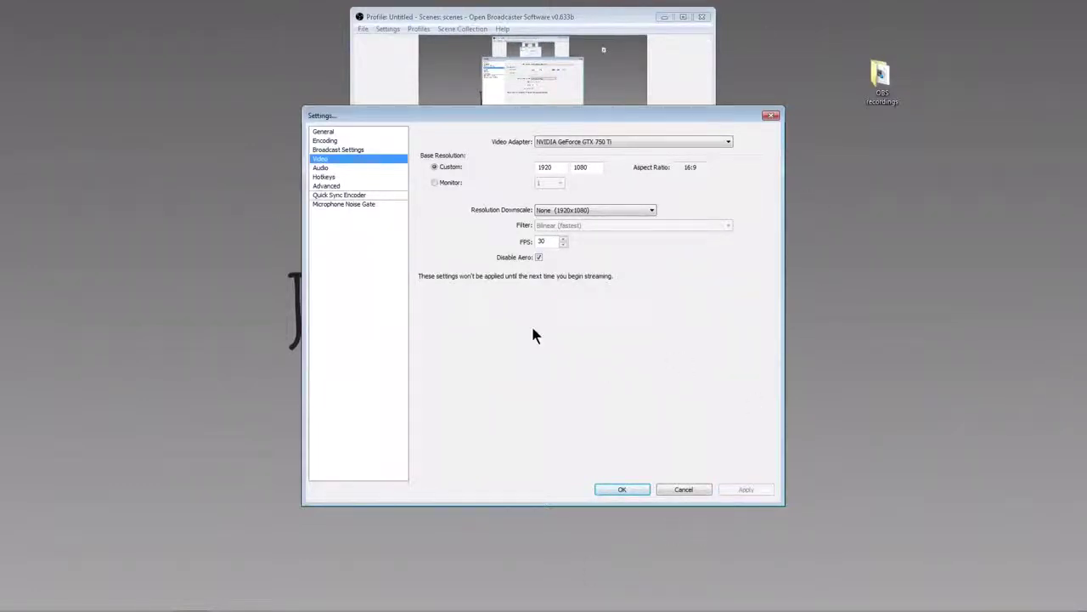
# Choose the ATR USB microphone as the microphone/auxiliary audio device and apply the audio settings
pyautogui.click(321, 168)
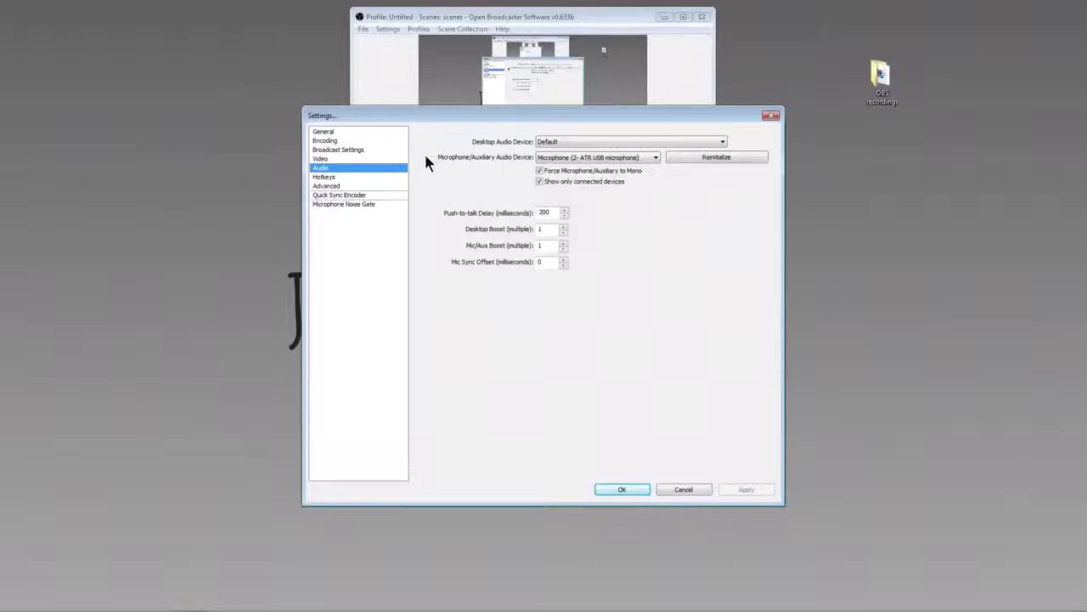
pyautogui.click(583, 160)
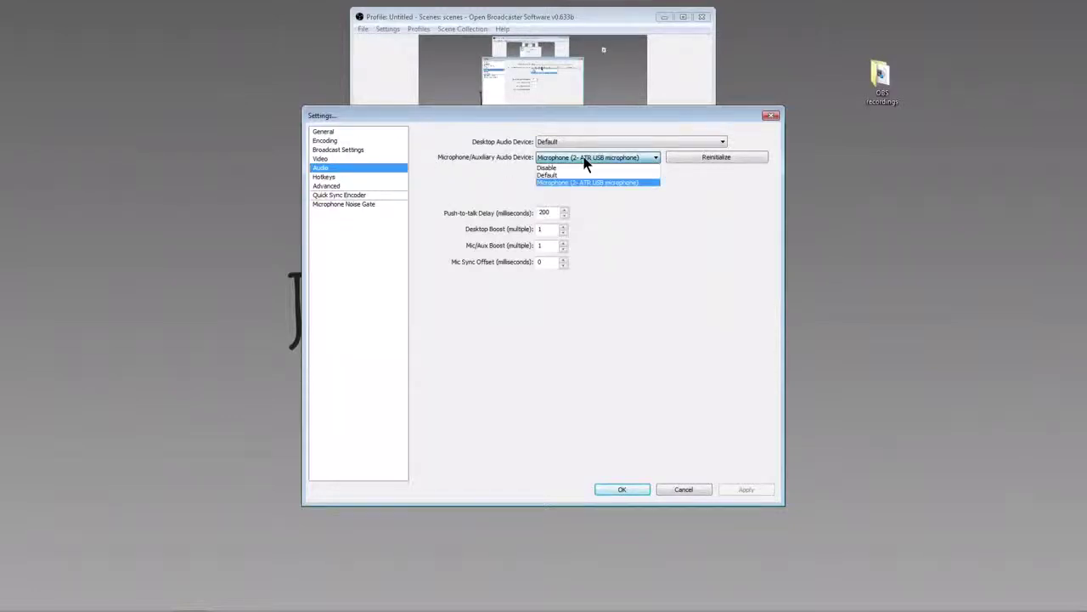
pyautogui.click(585, 163)
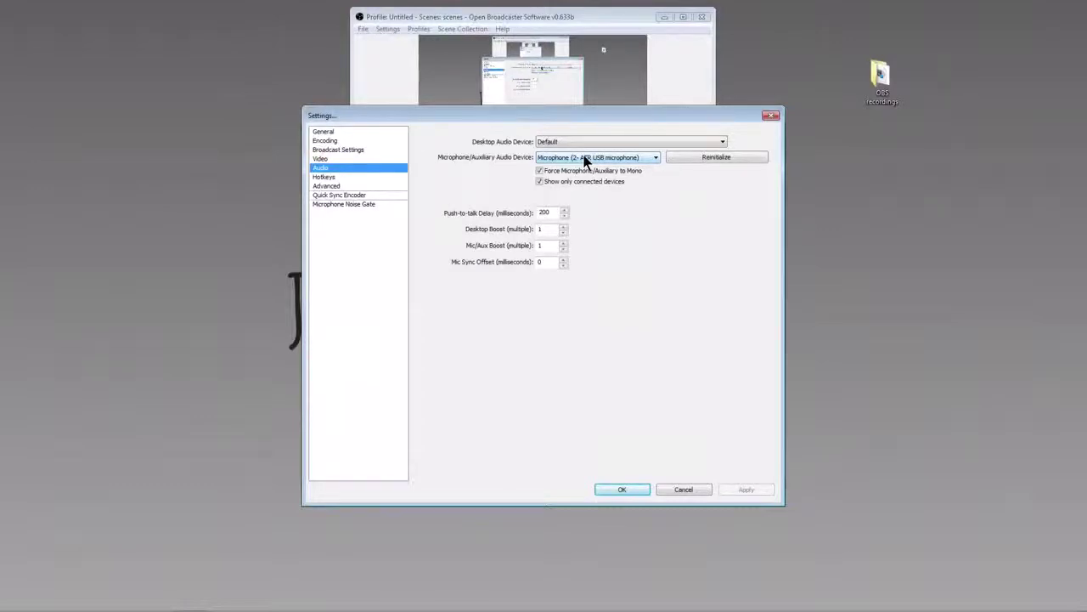
pyautogui.click(584, 162)
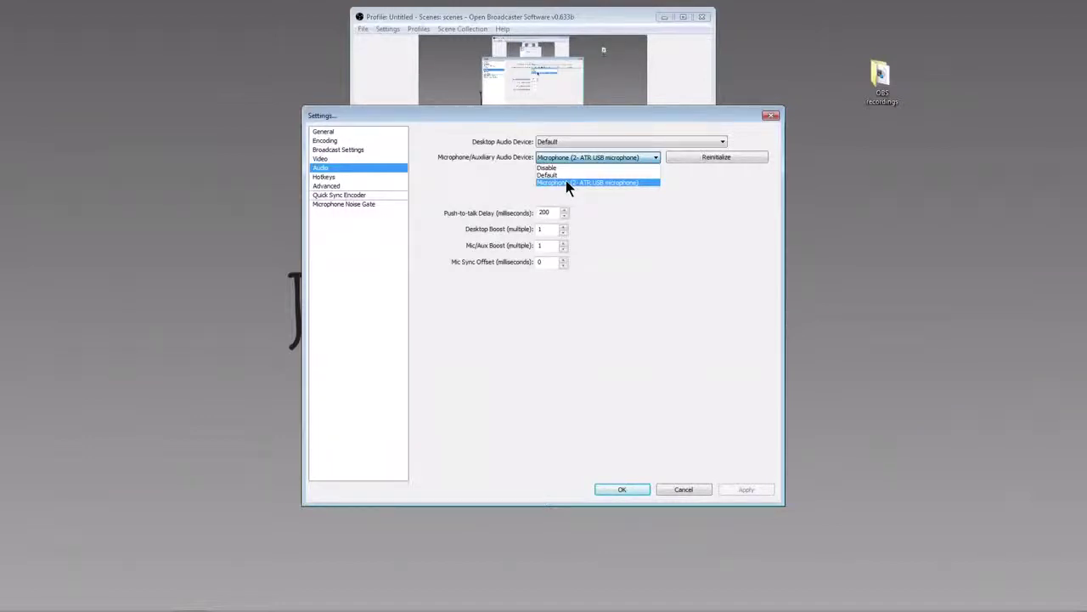
pyautogui.click(567, 183)
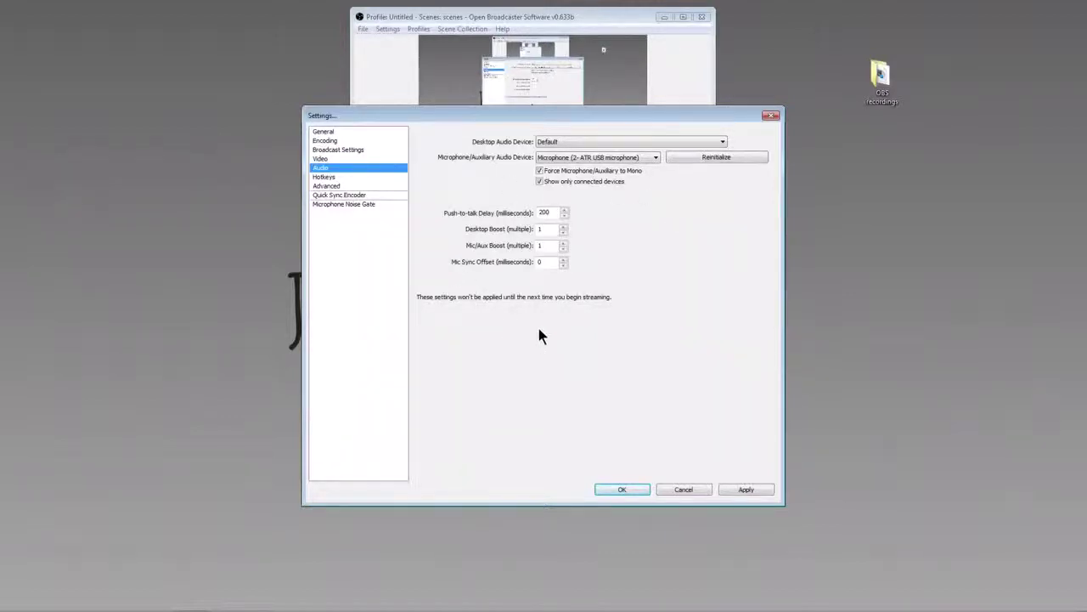
pyautogui.click(759, 489)
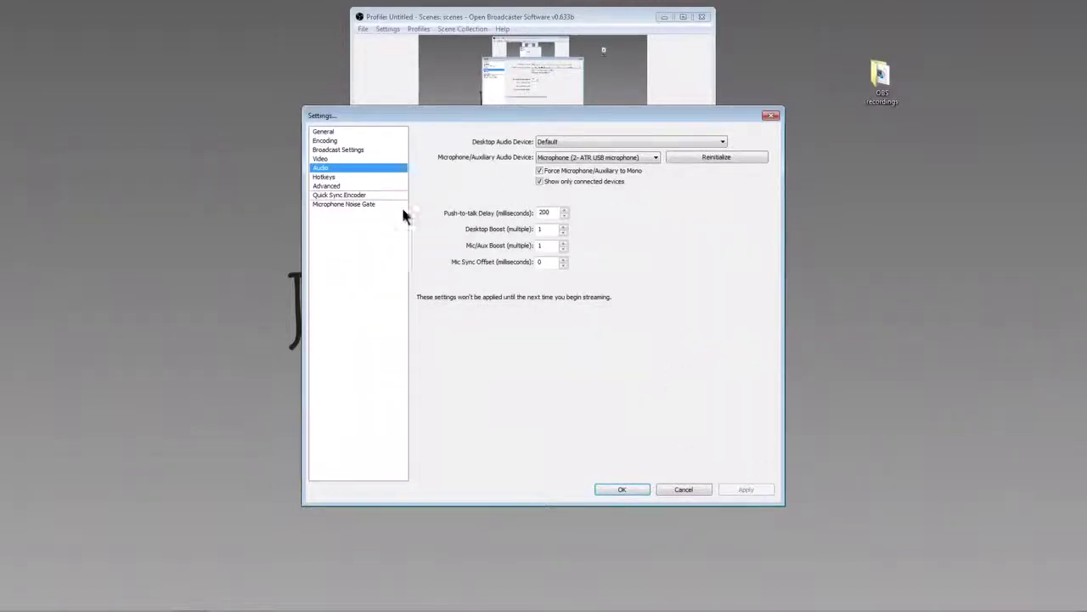
# Check the hotkey settings and make sure Use CFR is enabled in the advanced video settings
pyautogui.click(336, 178)
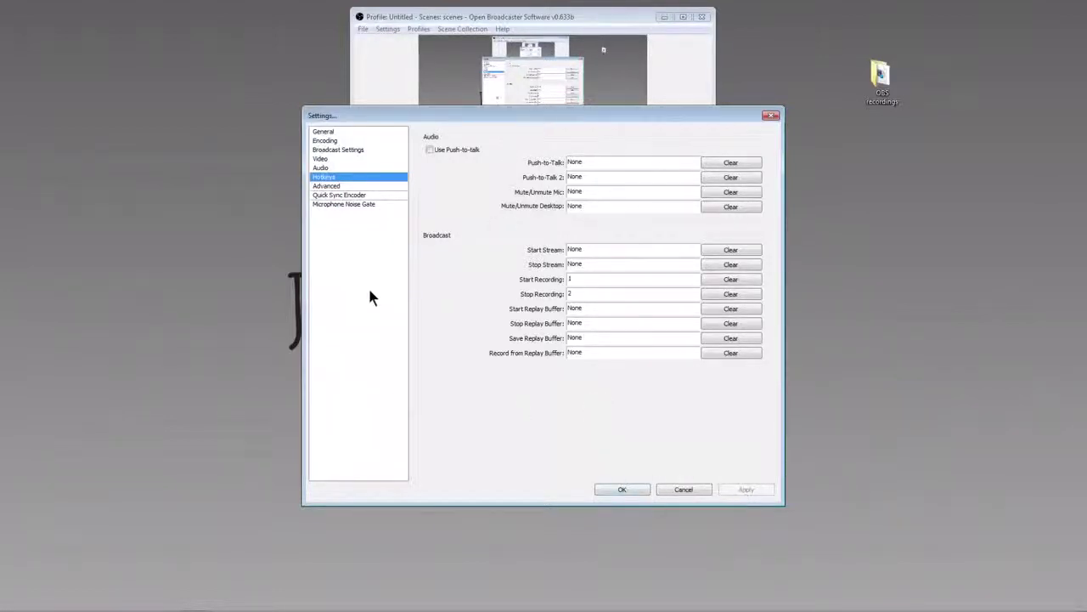
pyautogui.click(333, 185)
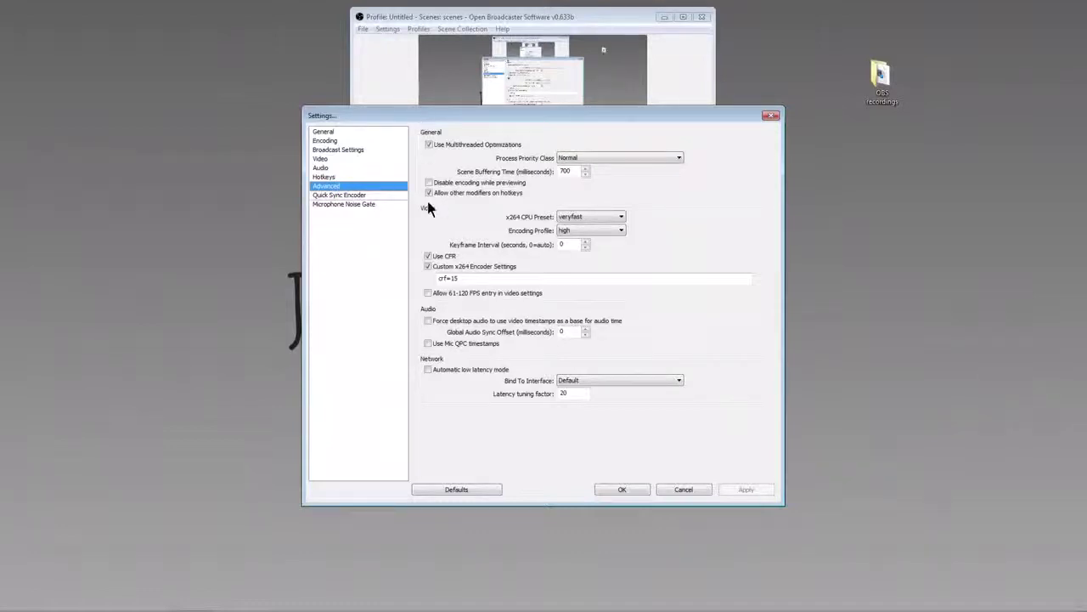
pyautogui.click(427, 256)
pyautogui.click(428, 256)
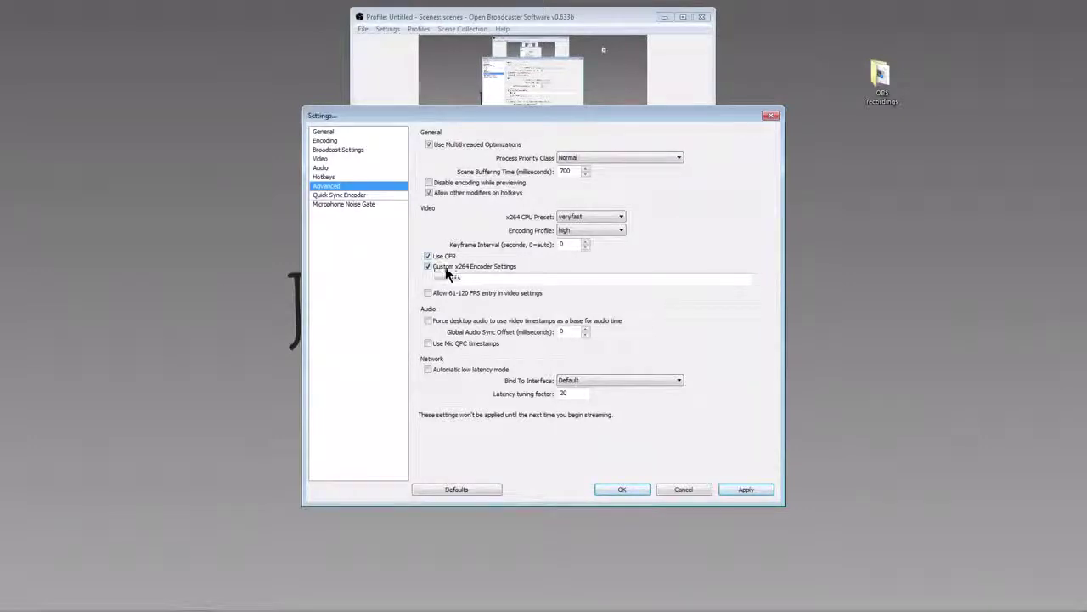
# Keep Custom x264 Encoder Settings enabled in the advanced settings with the value crf=15
pyautogui.write('crf=15')
pyautogui.click(428, 267)
pyautogui.click(427, 267)
pyautogui.moveTo(464, 279); pyautogui.dragTo(412, 286)
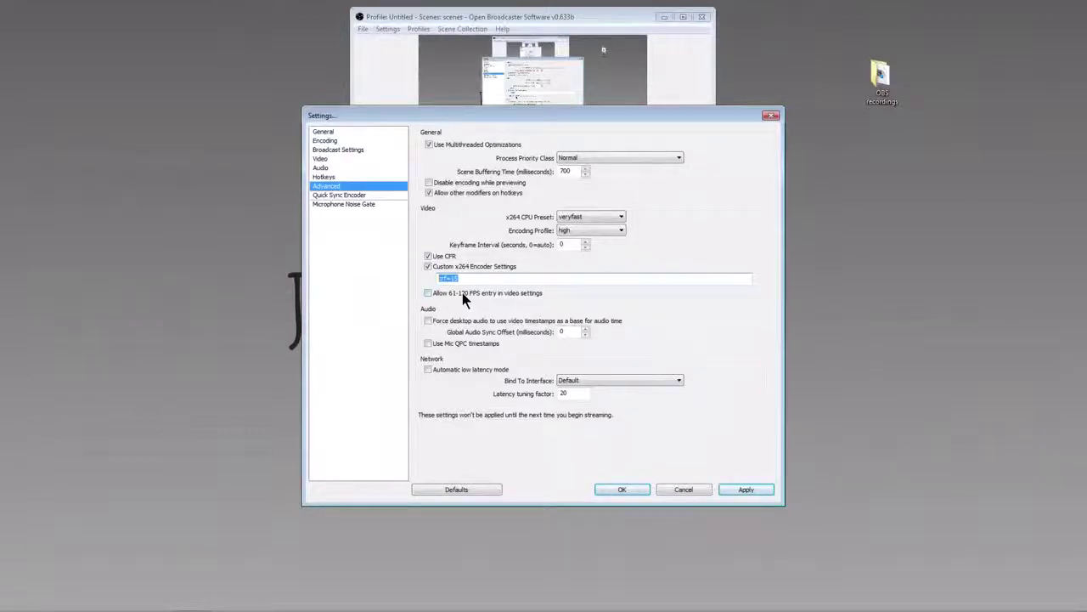
pyautogui.click(381, 326)
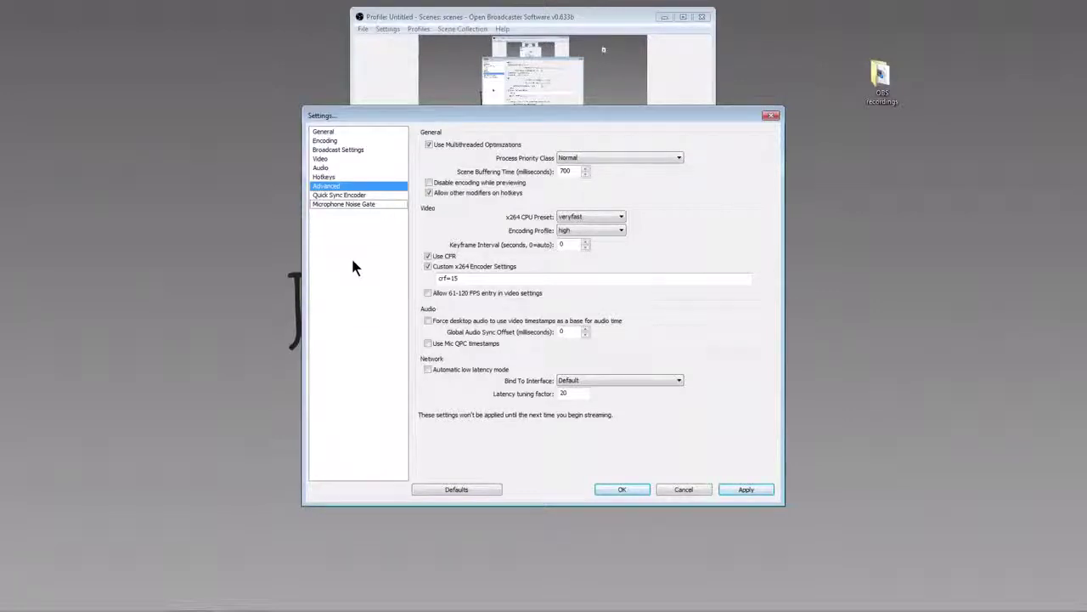
pyautogui.doubleClick(455, 279)
pyautogui.click(396, 280)
# Set the microphone noise gate's close threshold to -52 dB and open threshold to -42 dB, apply, and close the settings
pyautogui.click(318, 195)
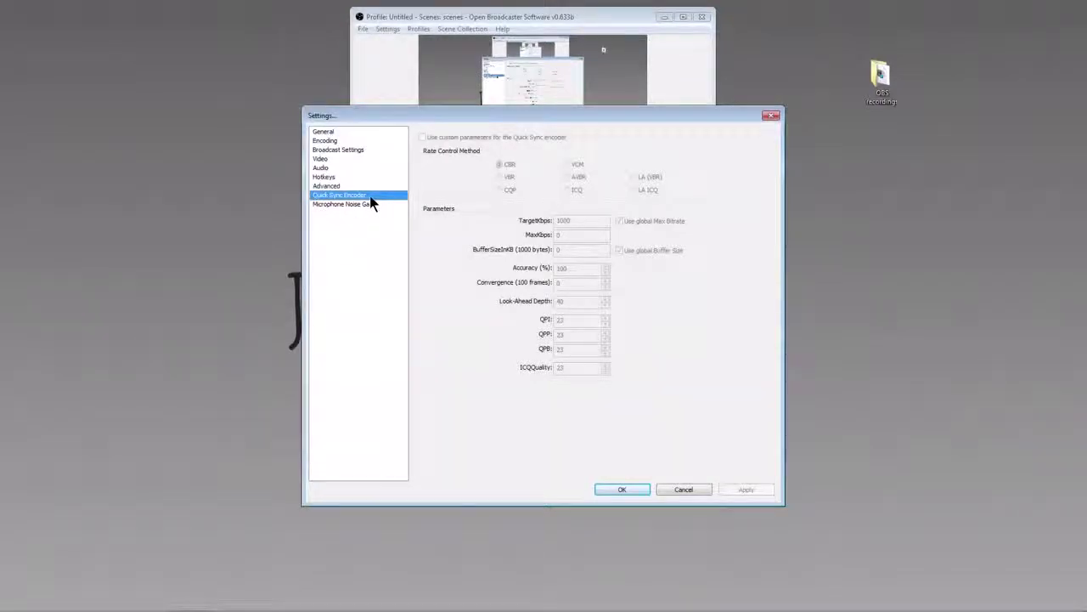
pyautogui.click(318, 205)
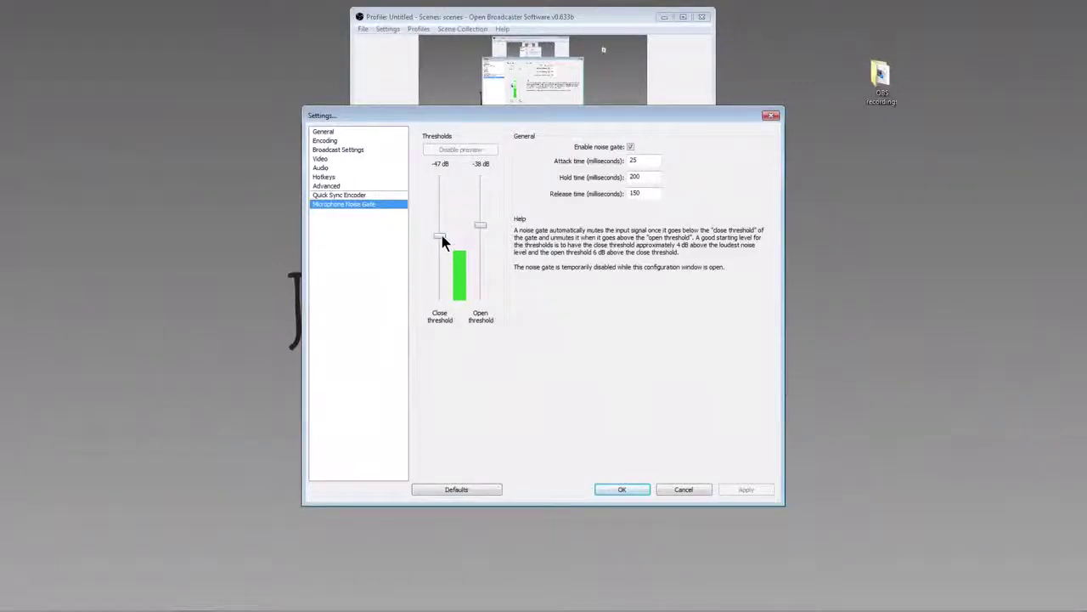
pyautogui.moveTo(442, 235); pyautogui.dragTo(440, 237)
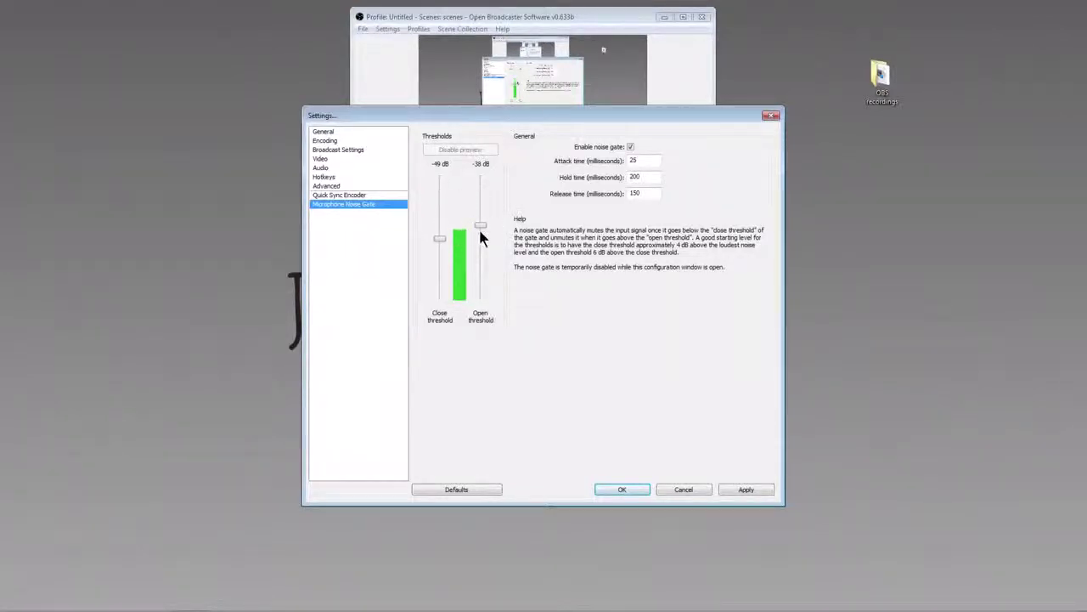
pyautogui.moveTo(484, 225)
pyautogui.mouseDown()
pyautogui.moveTo(483, 186)
pyautogui.moveTo(480, 227)
pyautogui.mouseUp()
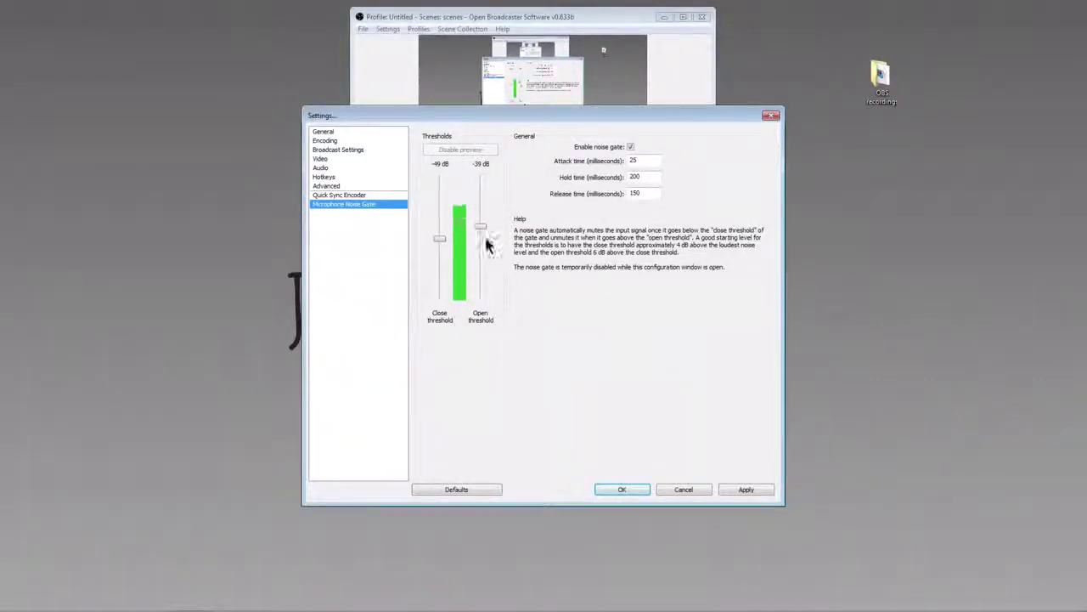
pyautogui.moveTo(483, 227); pyautogui.dragTo(481, 232)
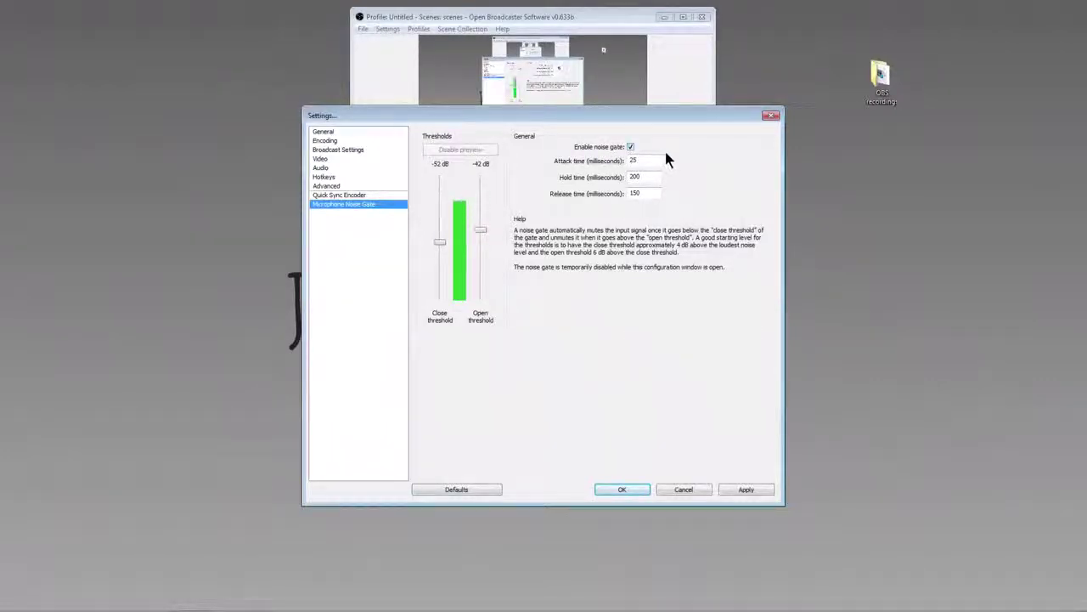
pyautogui.click(745, 489)
pyautogui.click(615, 494)
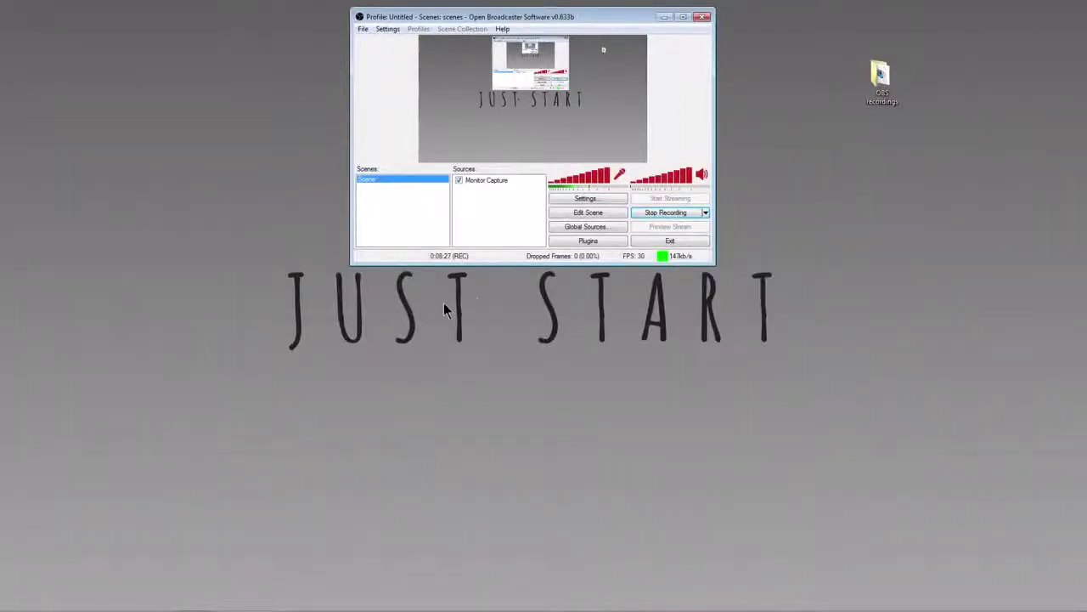
# Try to add a Monitor Capture source named Monitor Capture 2 that captures monitor 1 with the mouse cursor included
pyautogui.rightClick(471, 205)
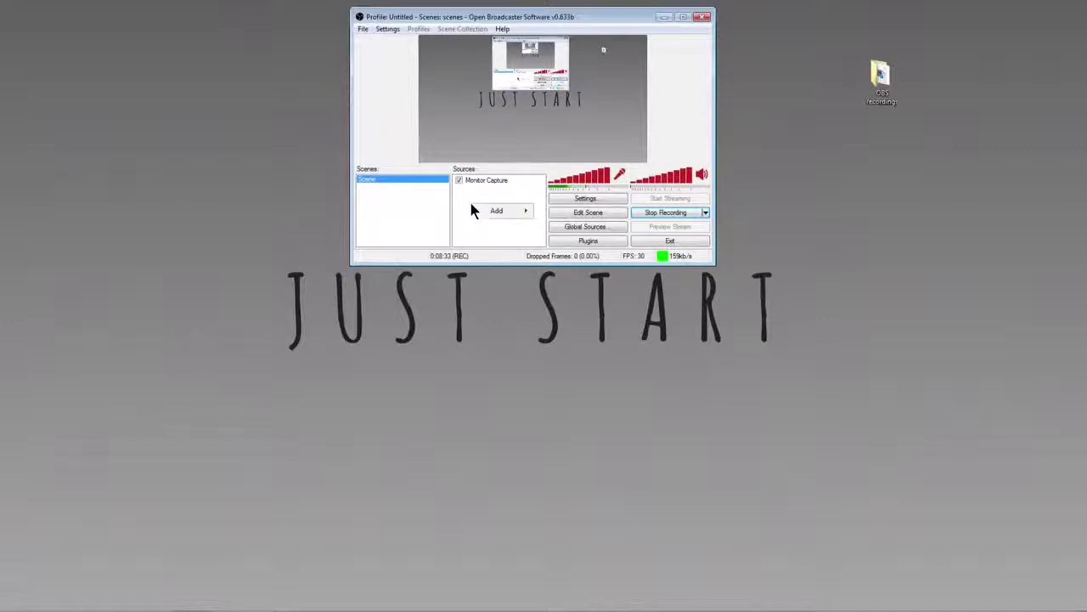
pyautogui.moveTo(478, 213)
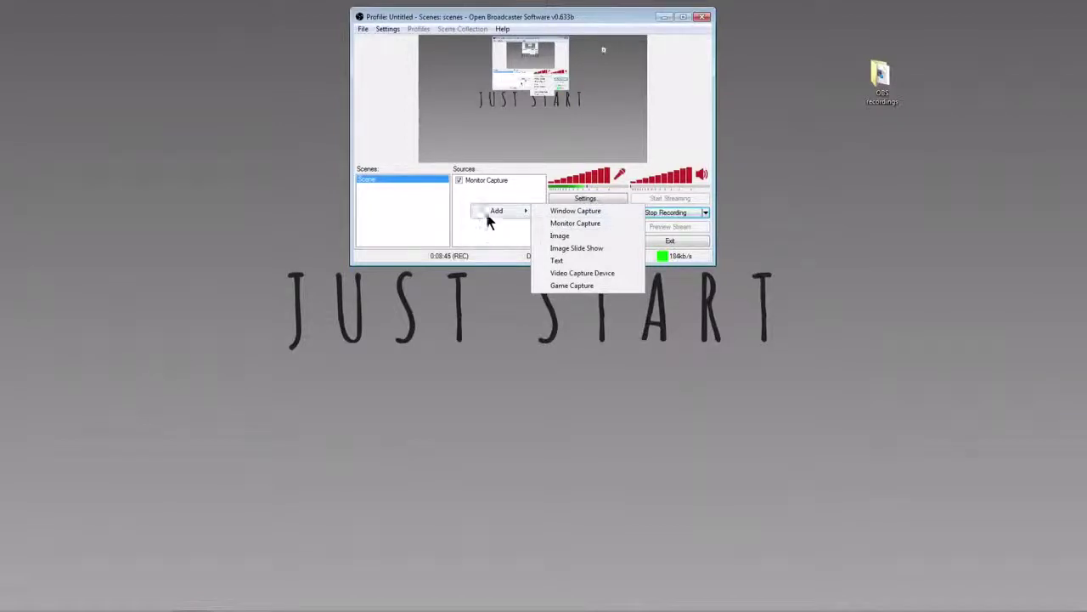
pyautogui.click(524, 214)
pyautogui.click(566, 223)
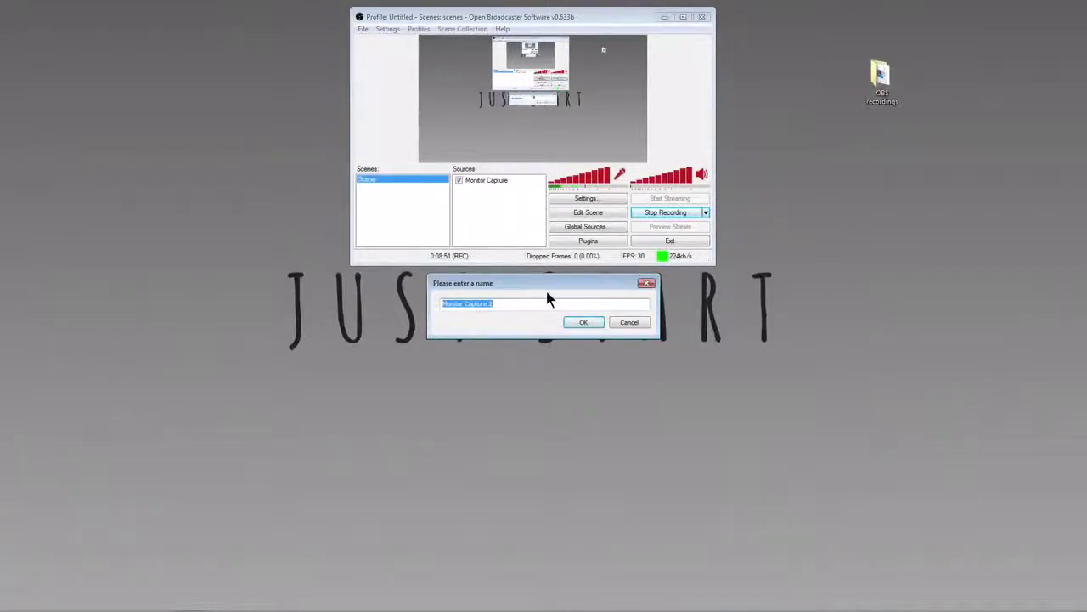
pyautogui.click(580, 324)
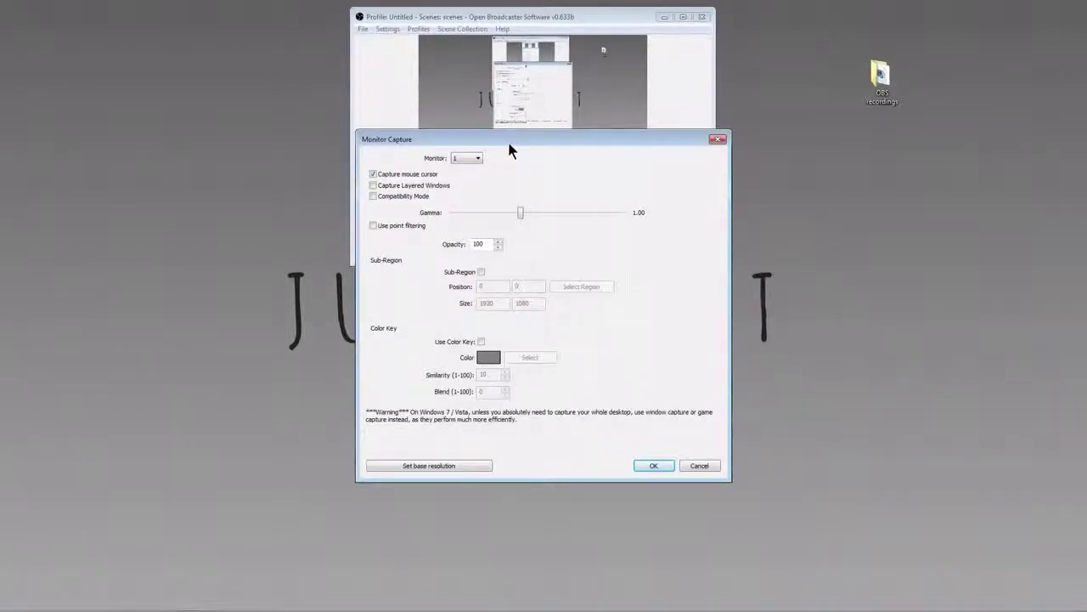
pyautogui.moveTo(507, 144); pyautogui.dragTo(435, 120)
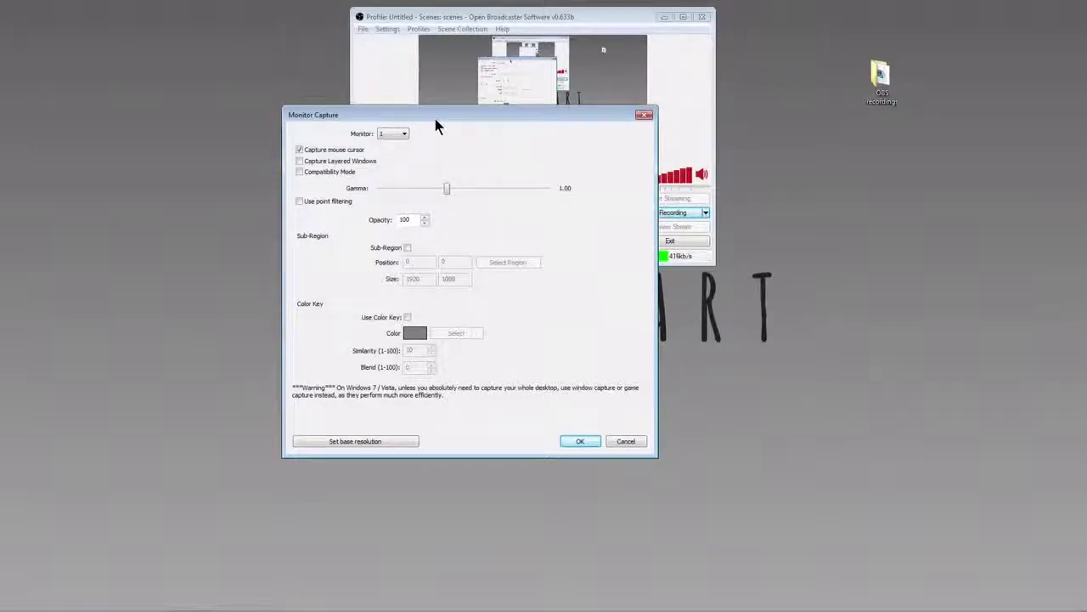
pyautogui.click(402, 137)
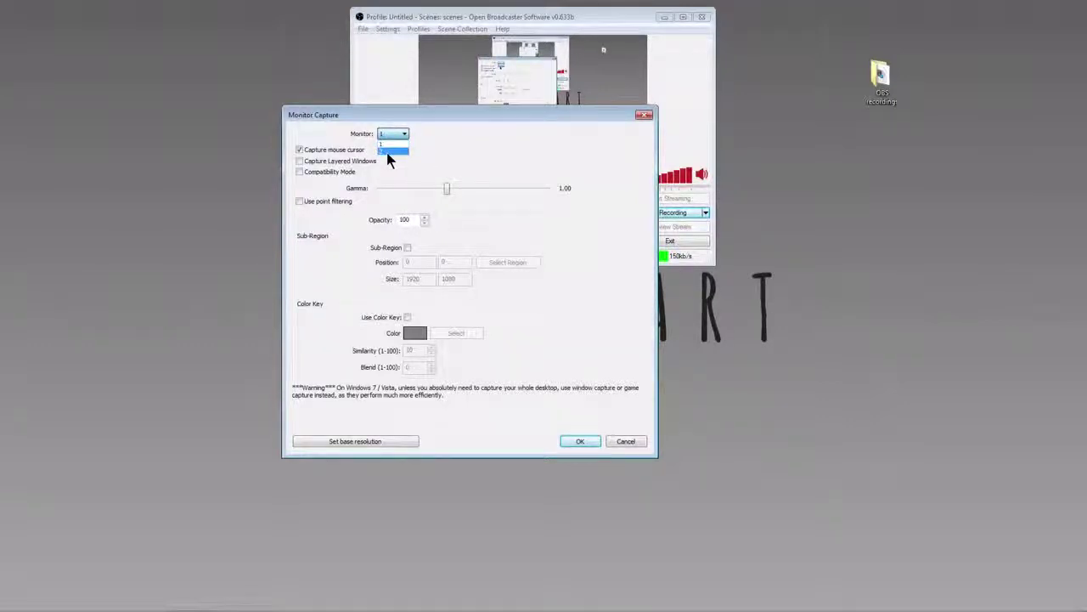
pyautogui.click(388, 145)
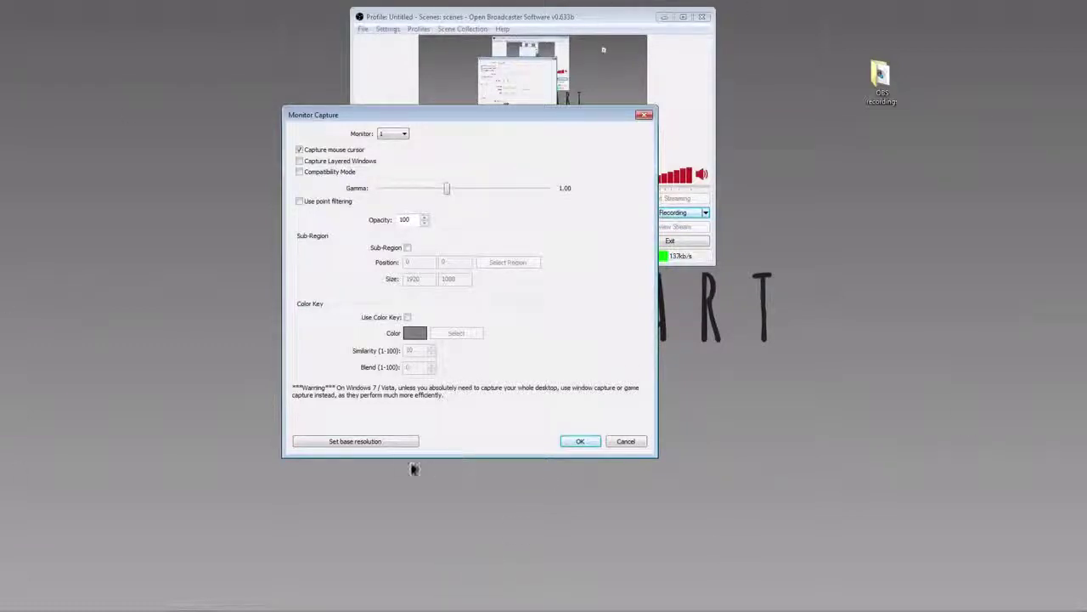
pyautogui.moveTo(454, 115); pyautogui.dragTo(456, 70)
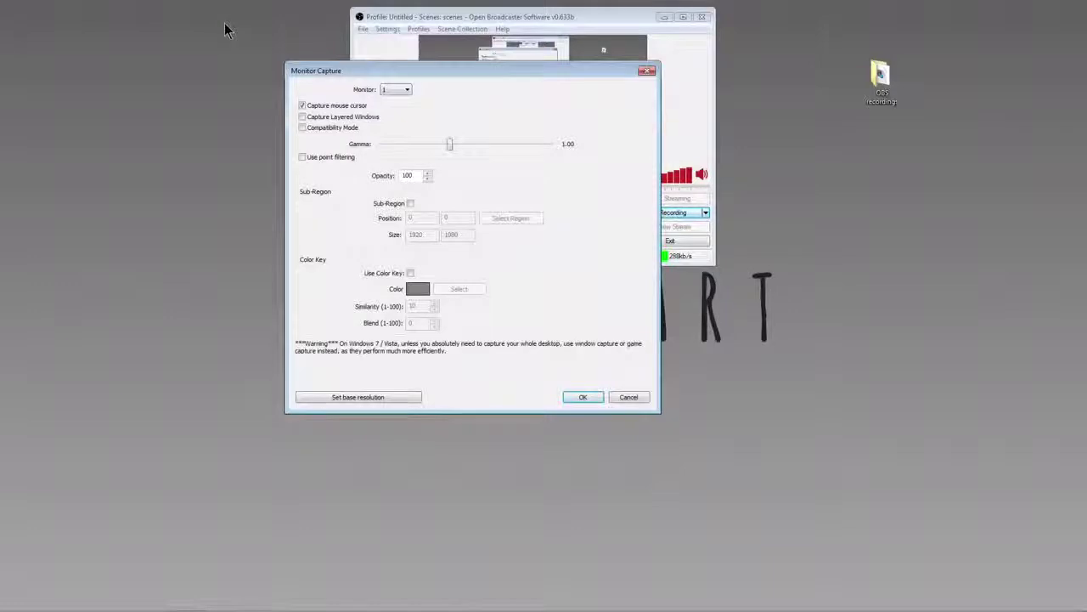
pyautogui.click(583, 397)
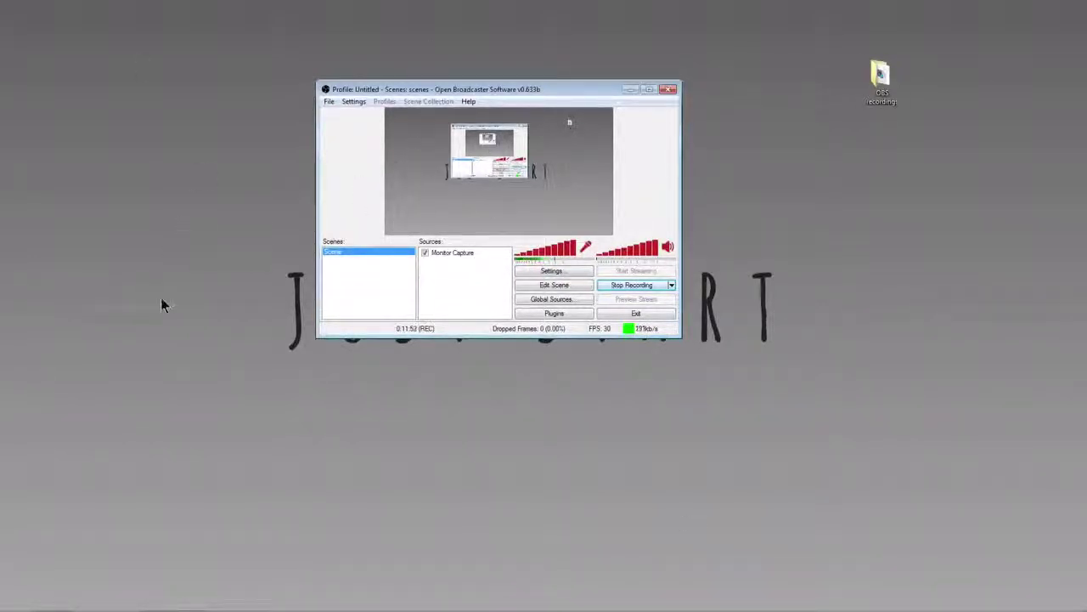
# Switch to Chrome, briefly play the welcome video on the 48Days.NET page, and return to Open Broadcaster Software
pyautogui.click(156, 600)
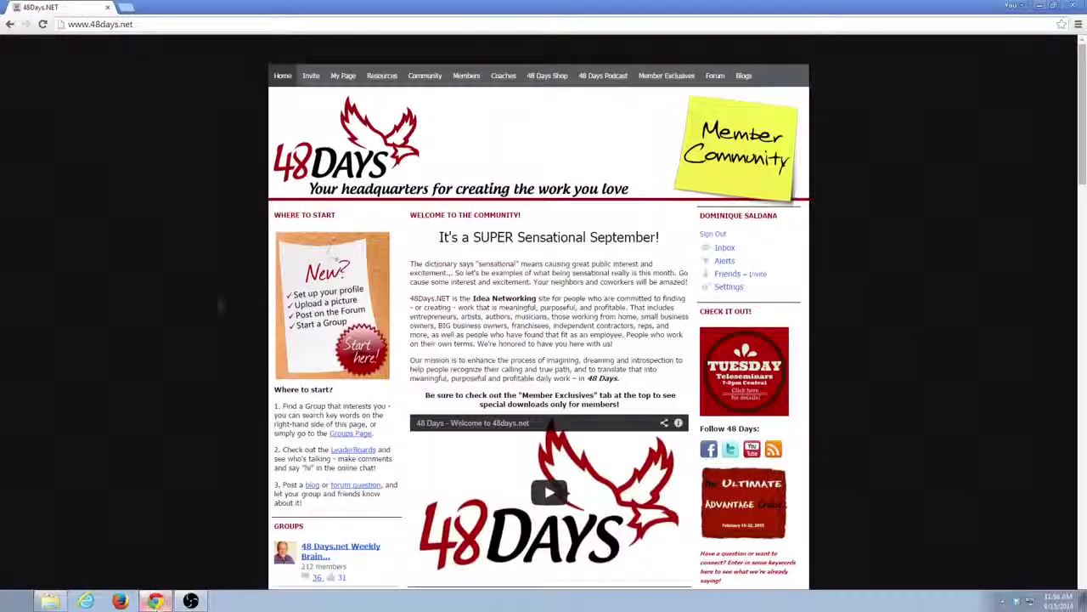
pyautogui.scroll(-5, 424, 262)
pyautogui.scroll(-3, 425, 264)
pyautogui.scroll(5, 510, 246)
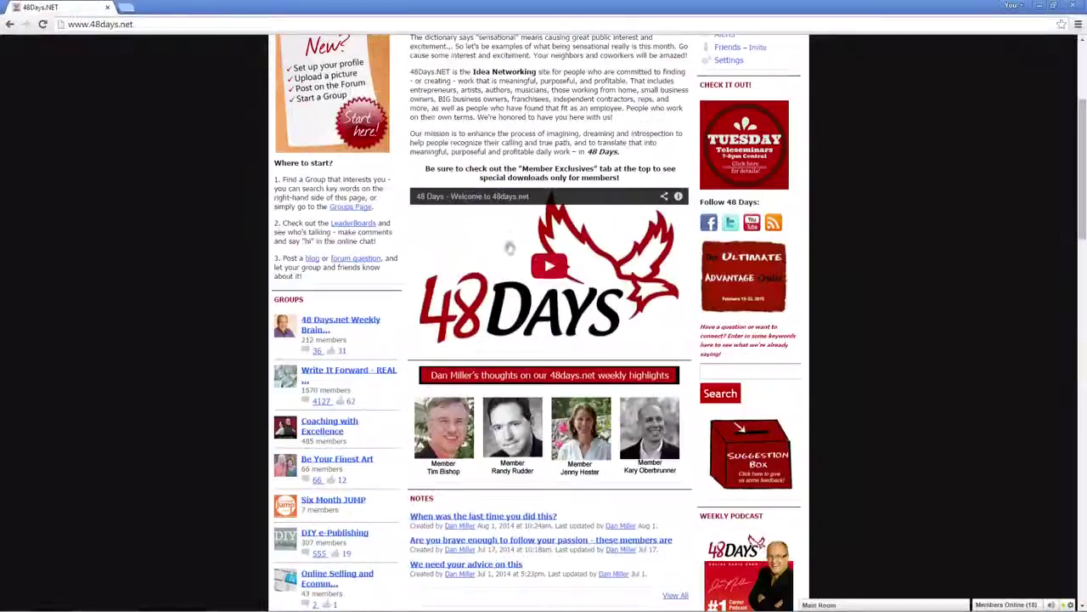
pyautogui.click(550, 270)
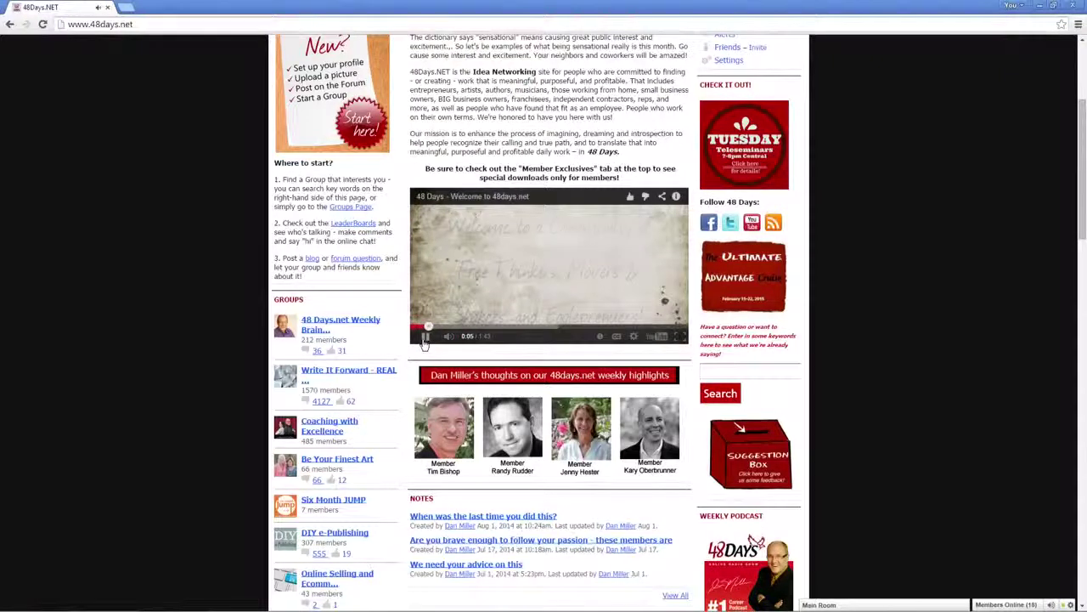
pyautogui.click(424, 339)
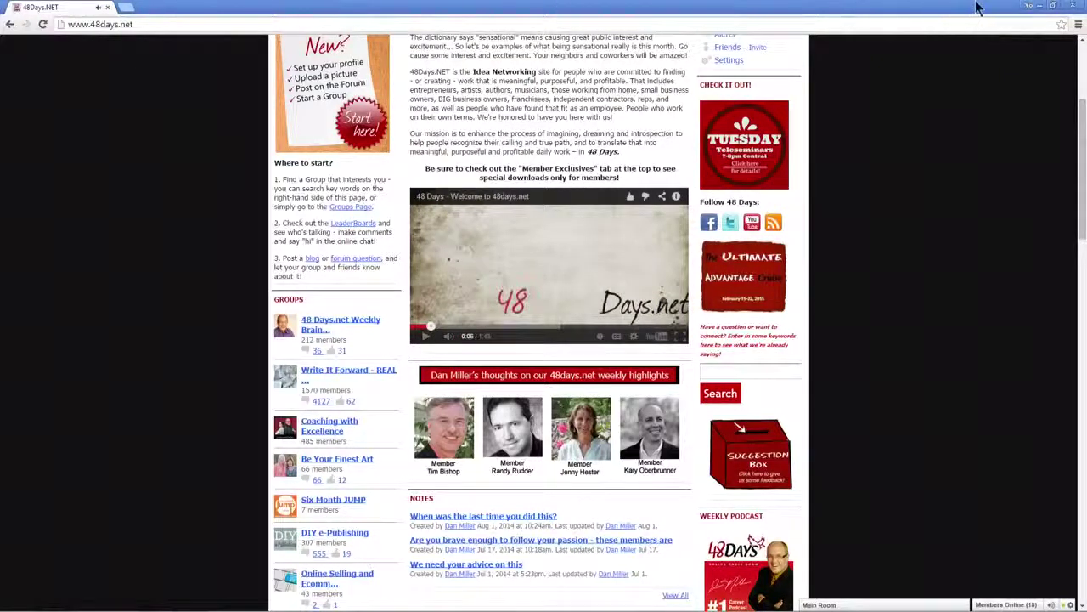
pyautogui.click(1043, 6)
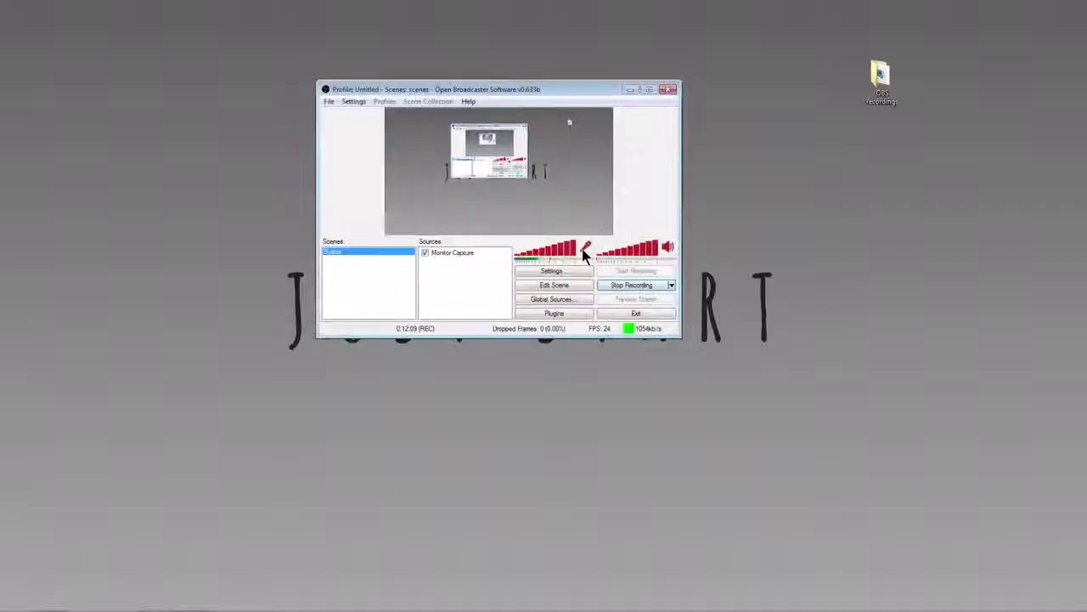